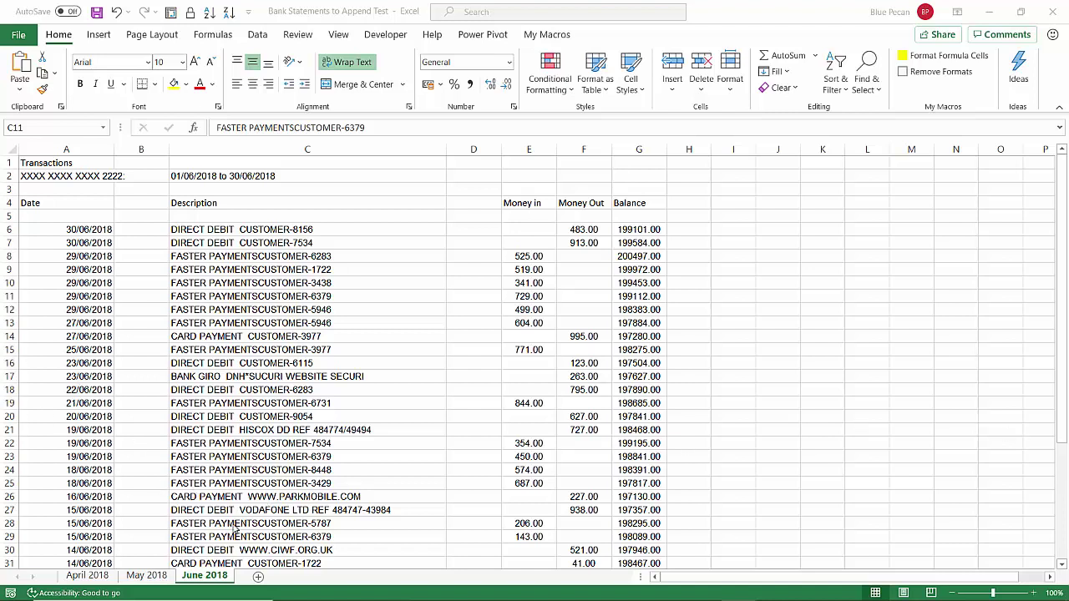
# Step: Flip through the April, May and June 2018 statement sheets, finishing on April 2018
pyautogui.click(102, 576)
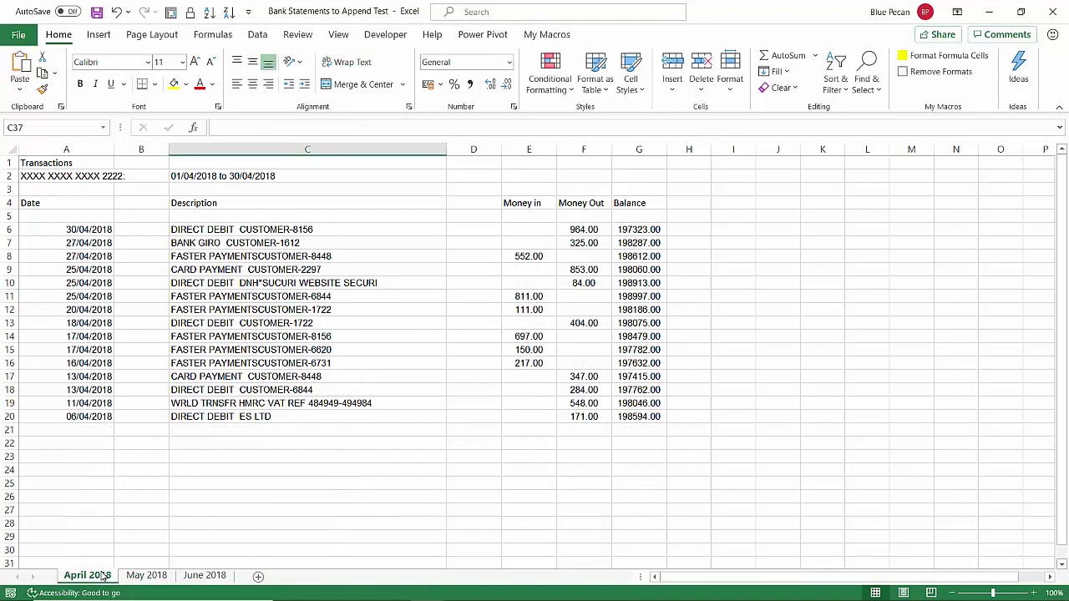
pyautogui.click(143, 577)
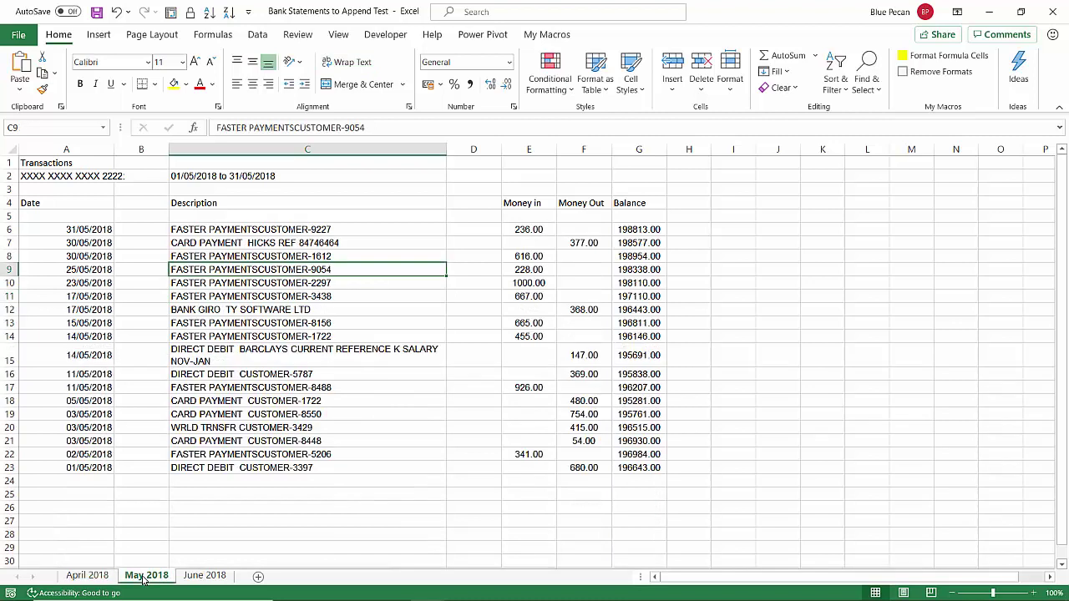
pyautogui.click(192, 578)
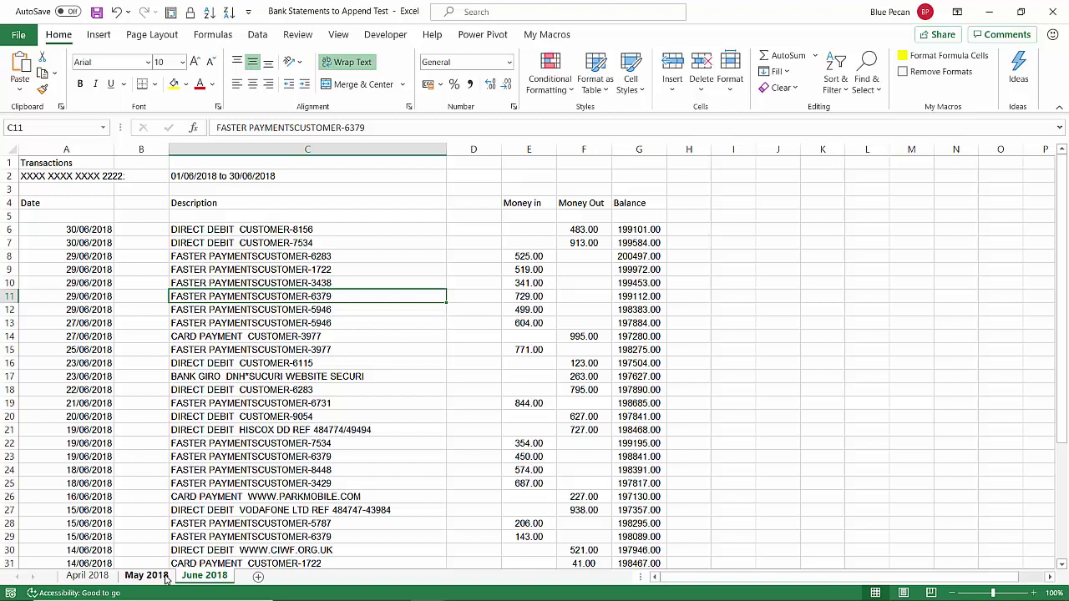
pyautogui.click(163, 578)
pyautogui.click(98, 578)
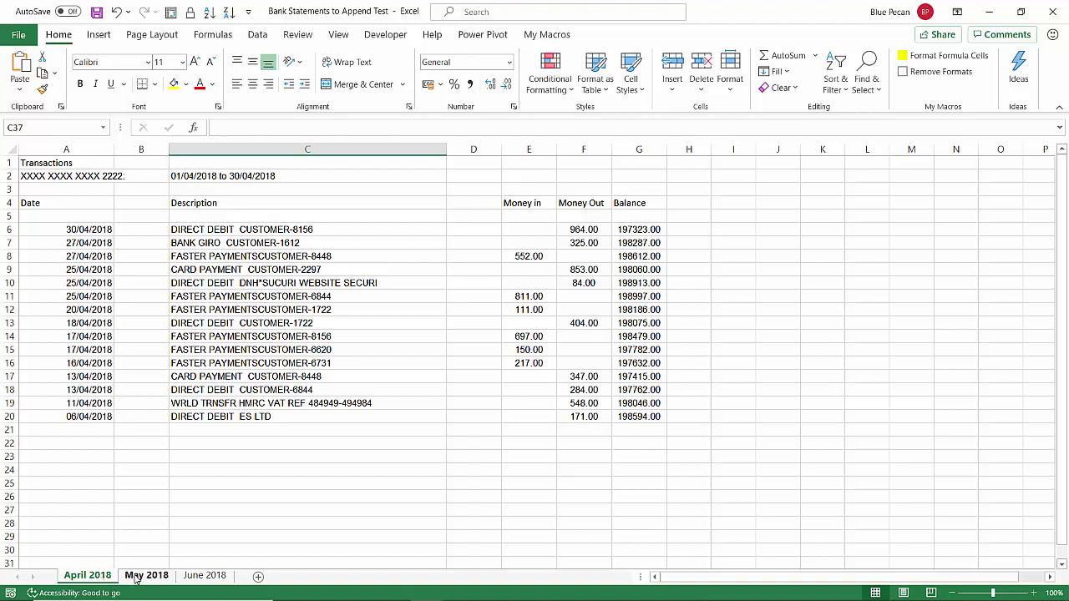
pyautogui.click(142, 576)
pyautogui.click(96, 575)
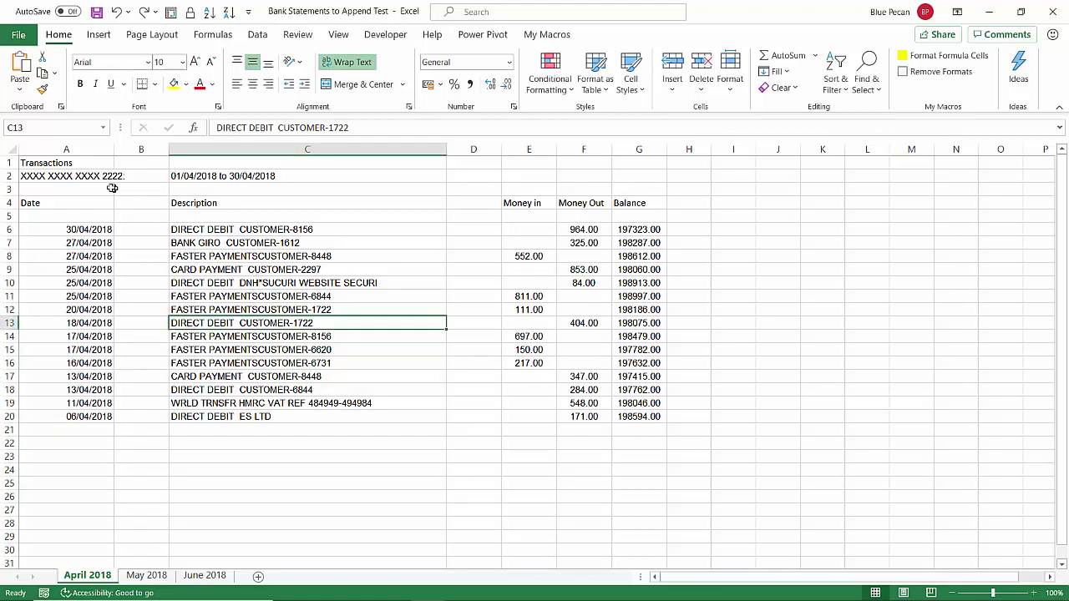
# Step: Convert the April 2018 range A1:G20 into a table named Apr
pyautogui.moveTo(76, 163); pyautogui.dragTo(630, 422)
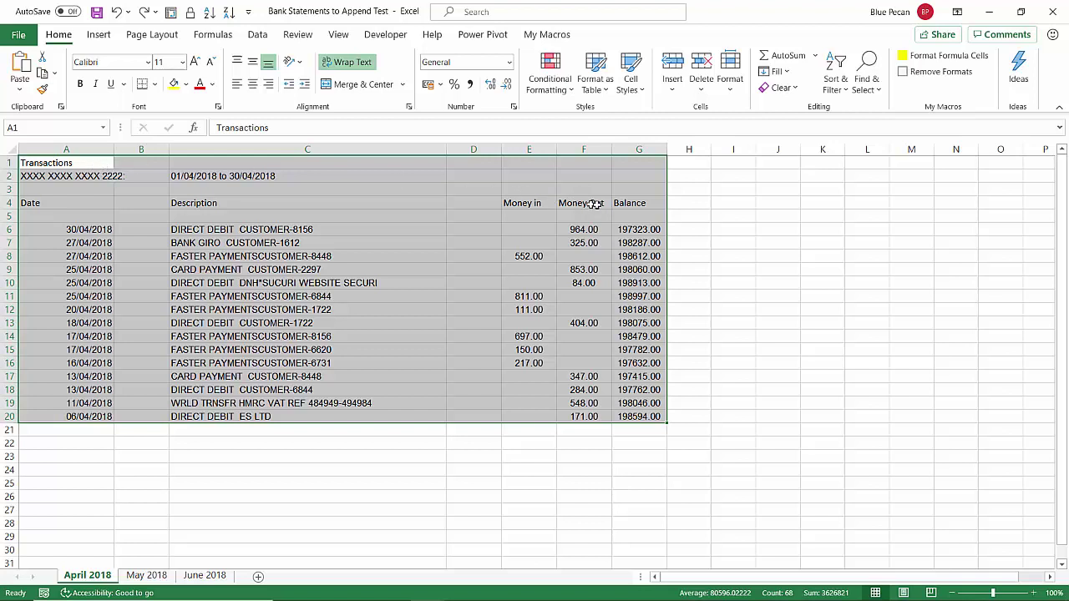
pyautogui.click(99, 34)
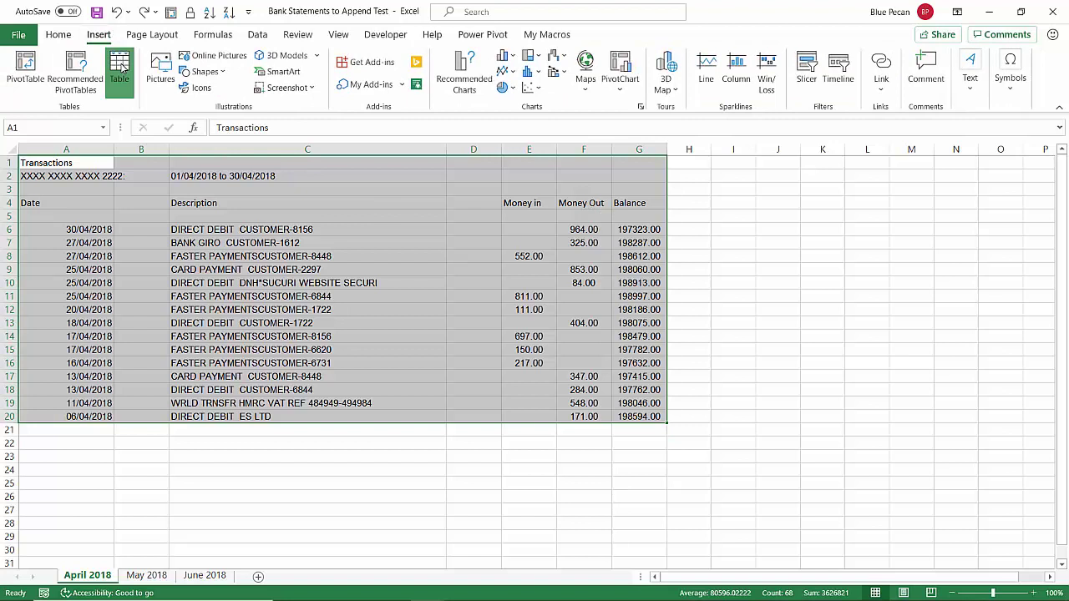
pyautogui.click(119, 67)
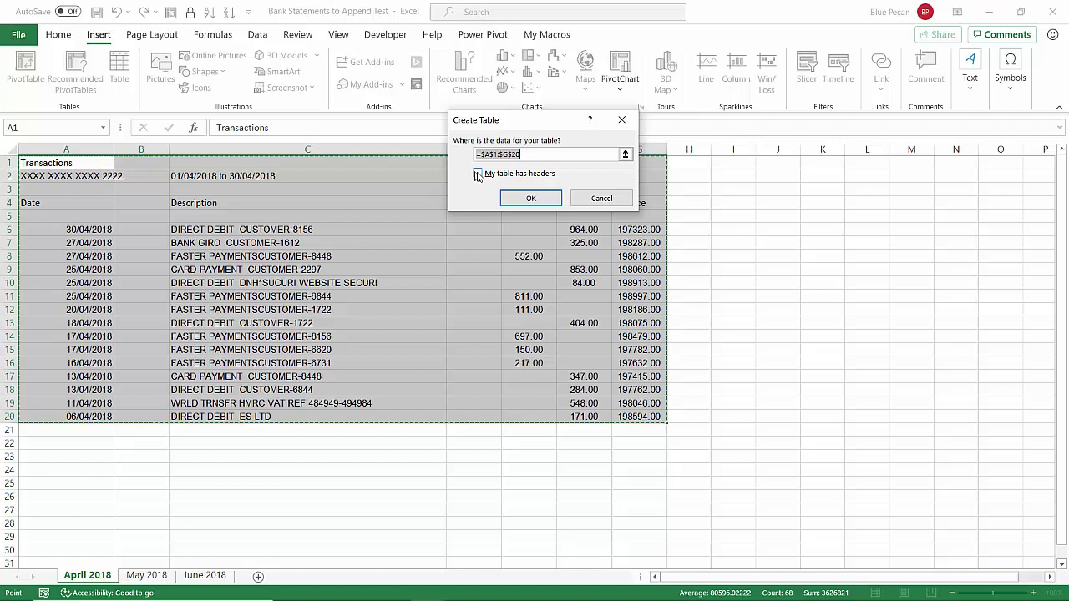
pyautogui.click(529, 198)
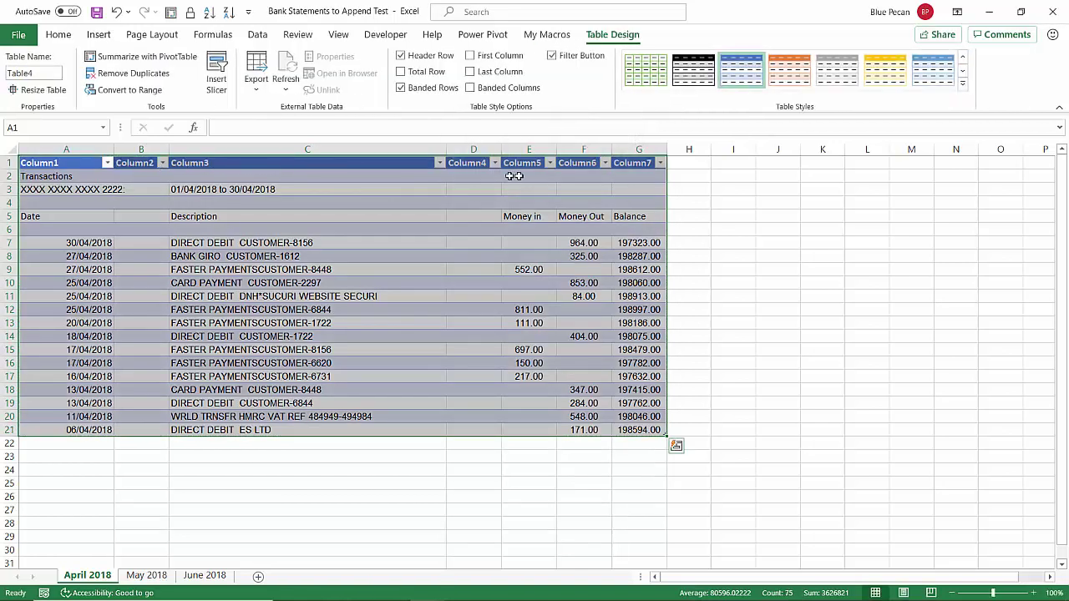
pyautogui.click(39, 76)
pyautogui.doubleClick(39, 75)
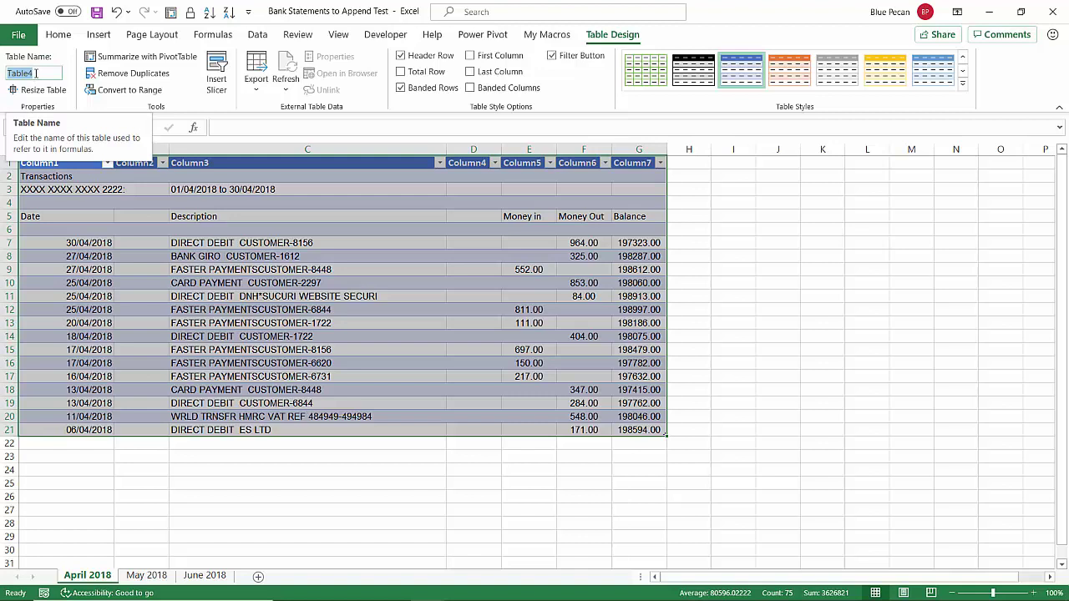
pyautogui.write('A')
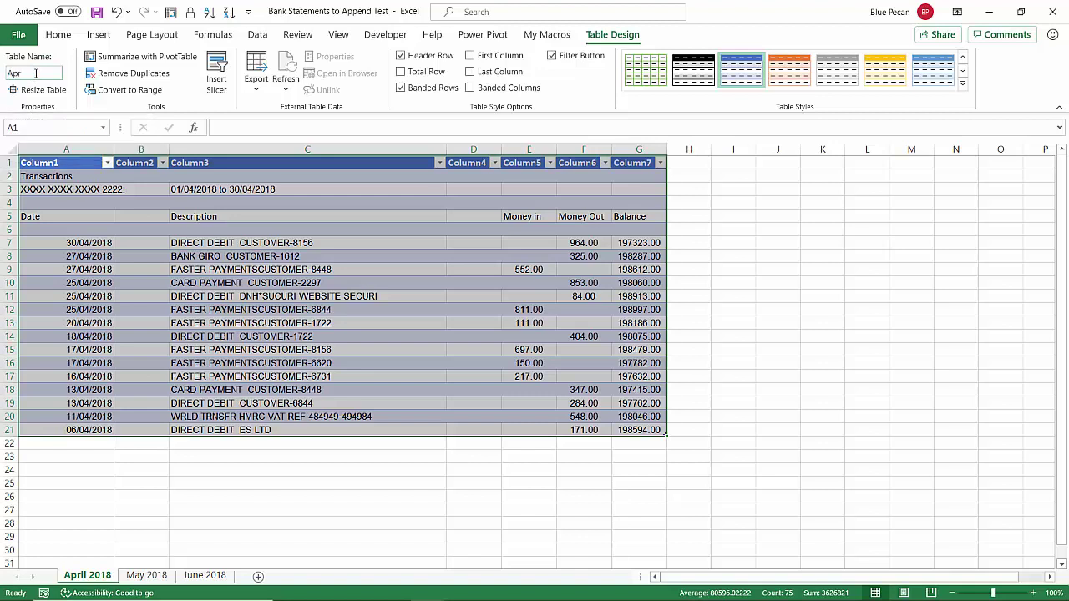
pyautogui.write('pr')
pyautogui.press('Return')
# Step: Turn the May 2018 statement data into a table named May
pyautogui.click(149, 576)
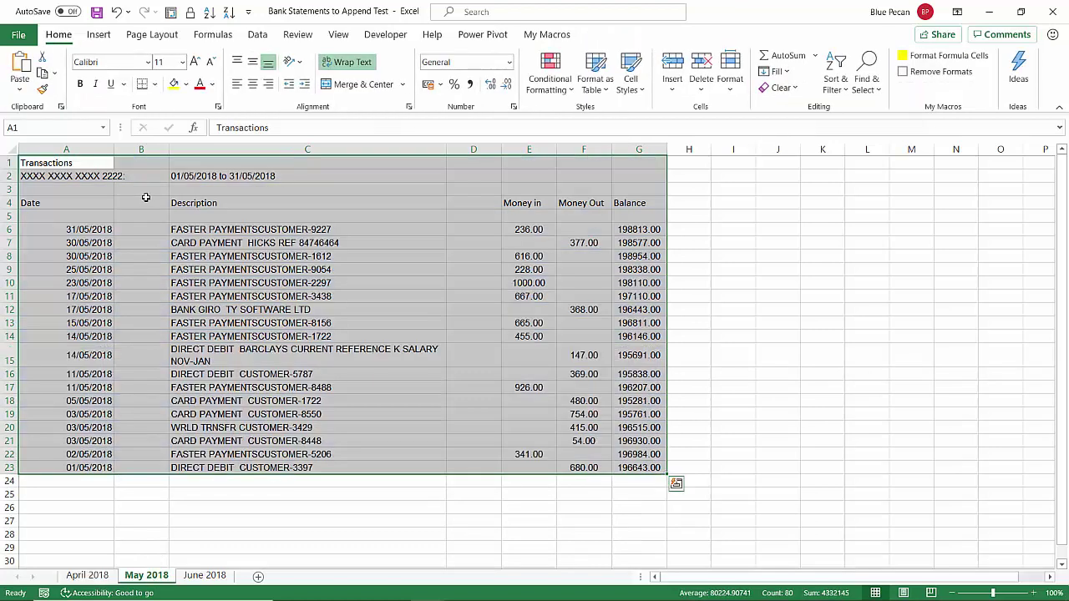
pyautogui.click(99, 37)
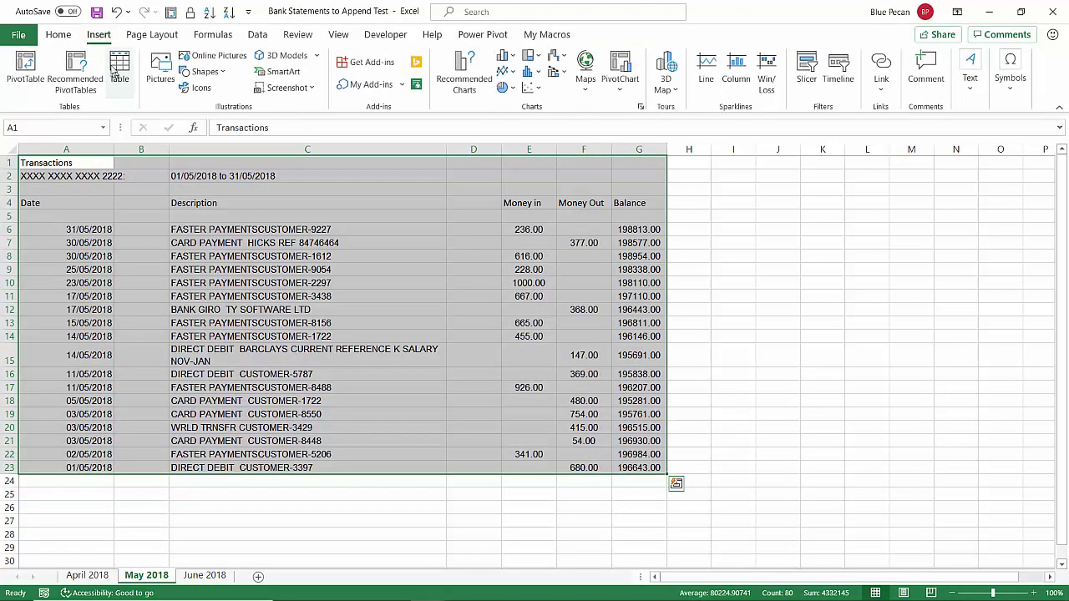
pyautogui.hotkey('ctrl', 't')
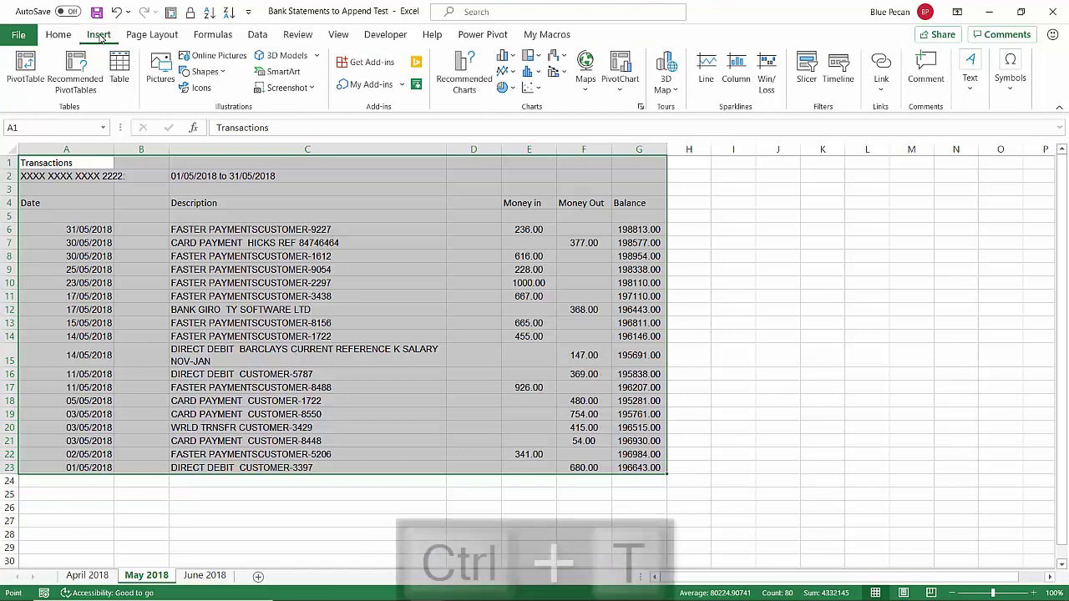
pyautogui.click(531, 199)
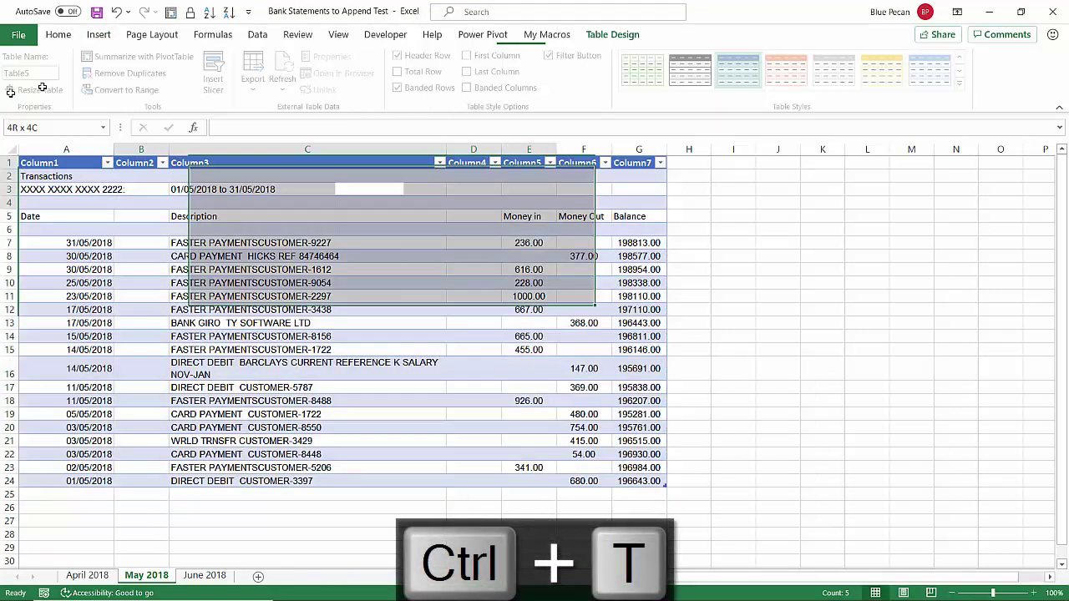
pyautogui.click(41, 74)
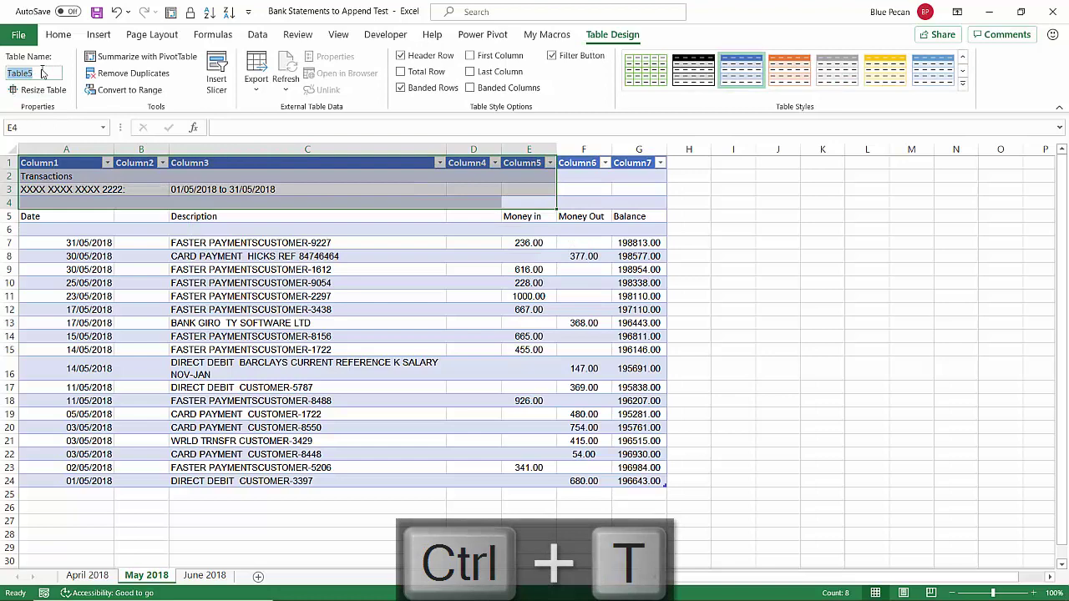
pyautogui.write('May')
pyautogui.press('Return')
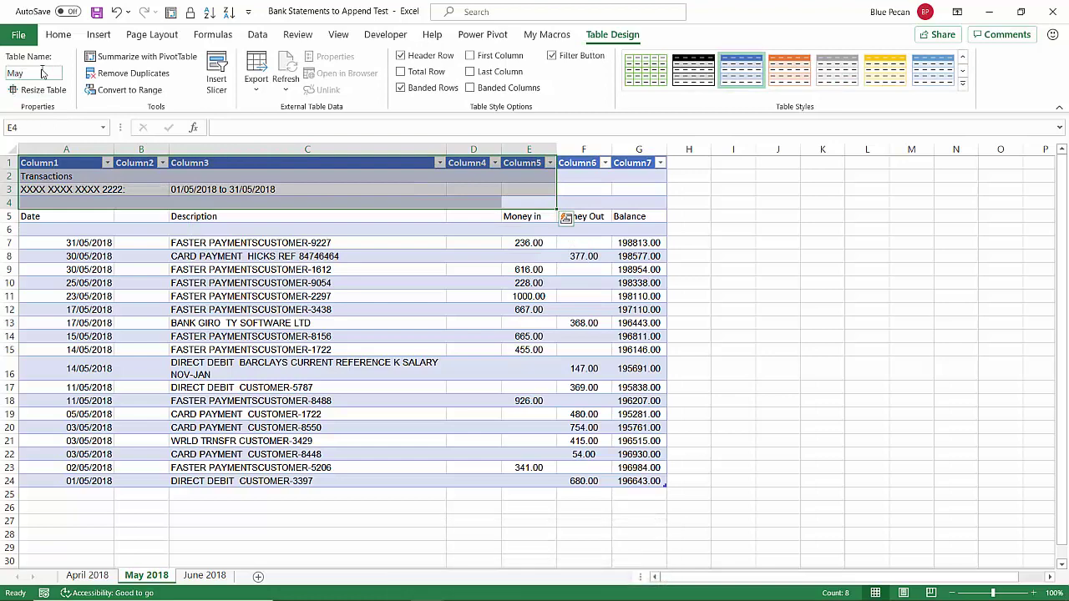
# Step: Turn the June 2018 statement data into a table named June
pyautogui.click(209, 576)
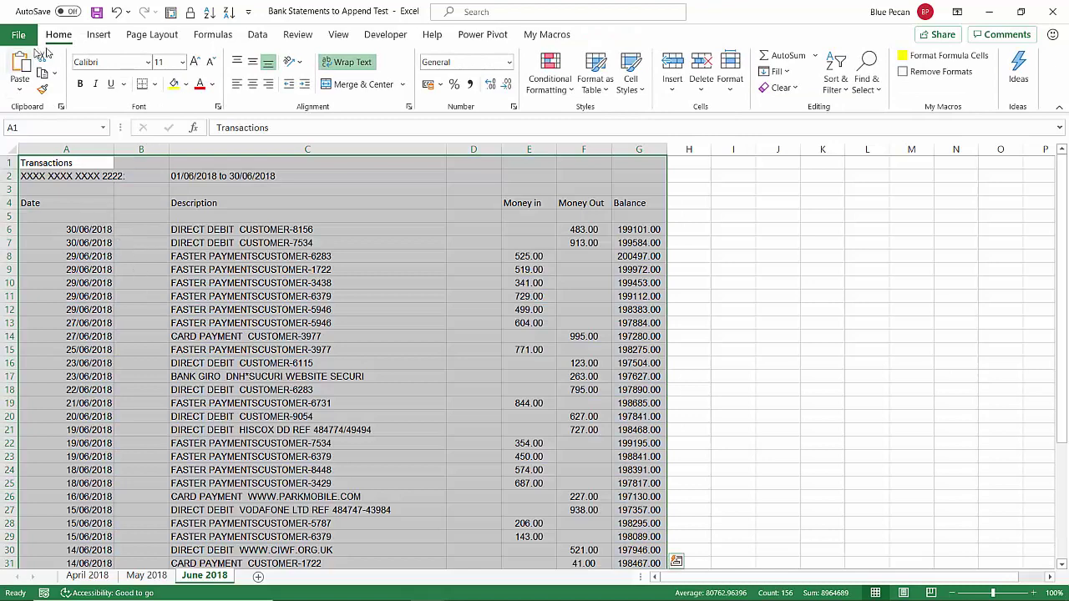
pyautogui.click(98, 35)
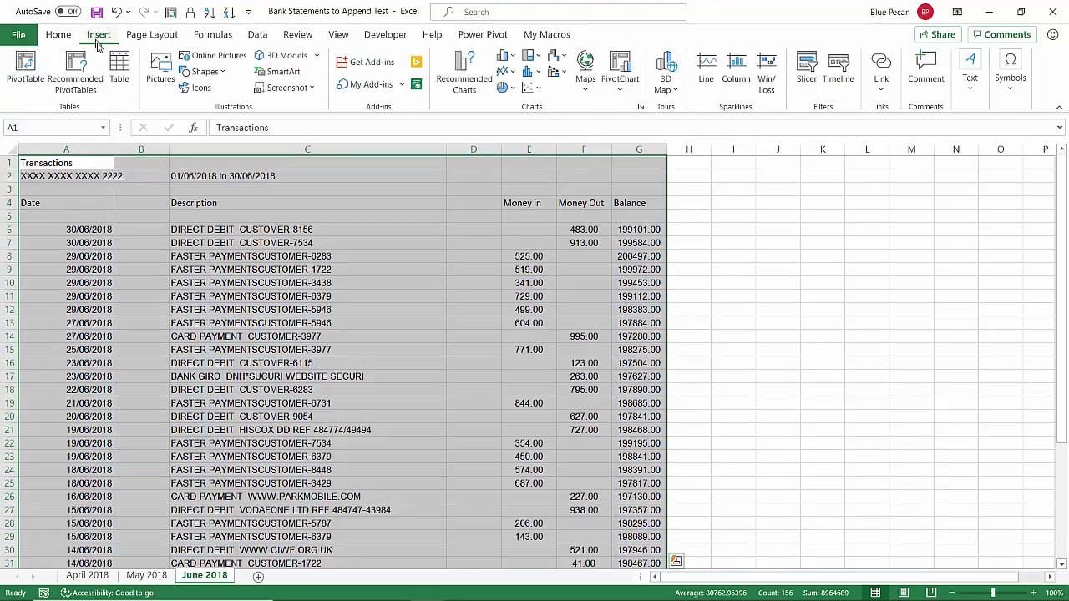
pyautogui.click(119, 70)
pyautogui.click(530, 198)
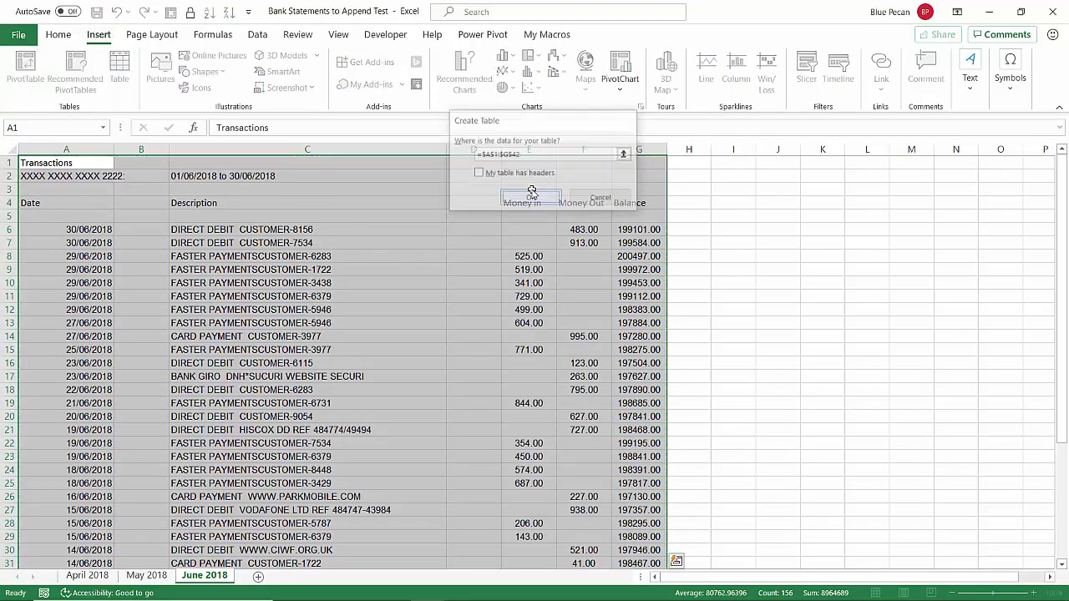
pyautogui.click(48, 75)
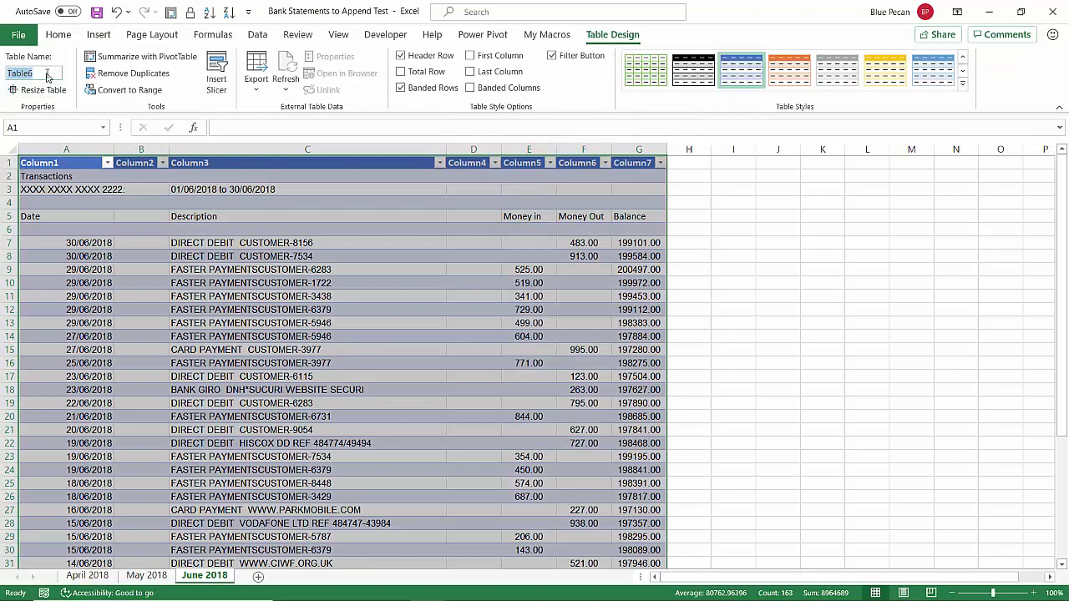
pyautogui.write('June')
pyautogui.press('Return')
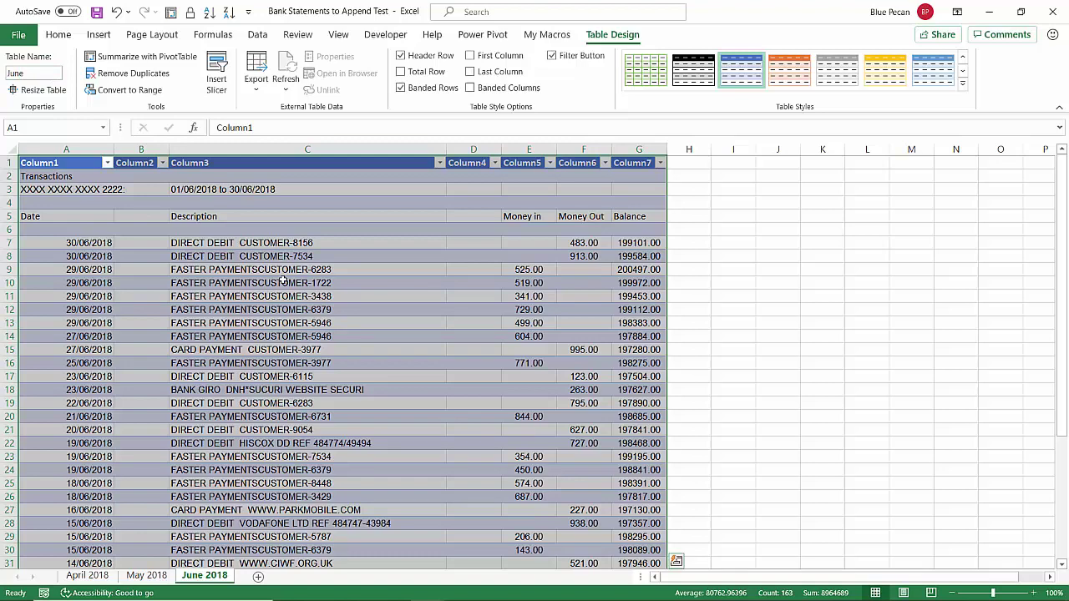
# Step: Create a blank query from Data > Get Data > From Other Sources, opening Query1
pyautogui.click(583, 536)
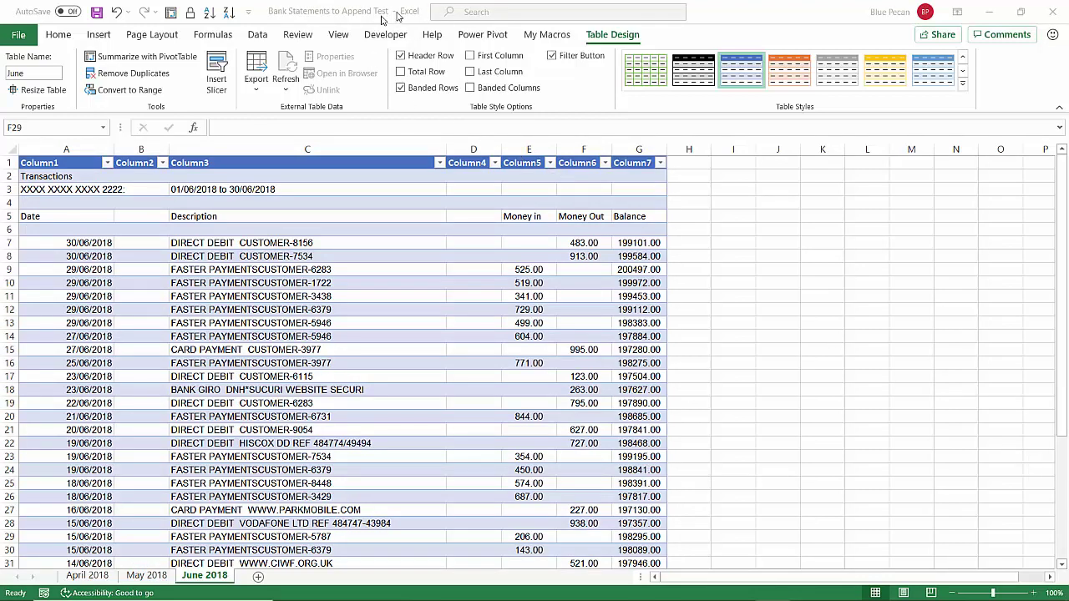
pyautogui.click(258, 35)
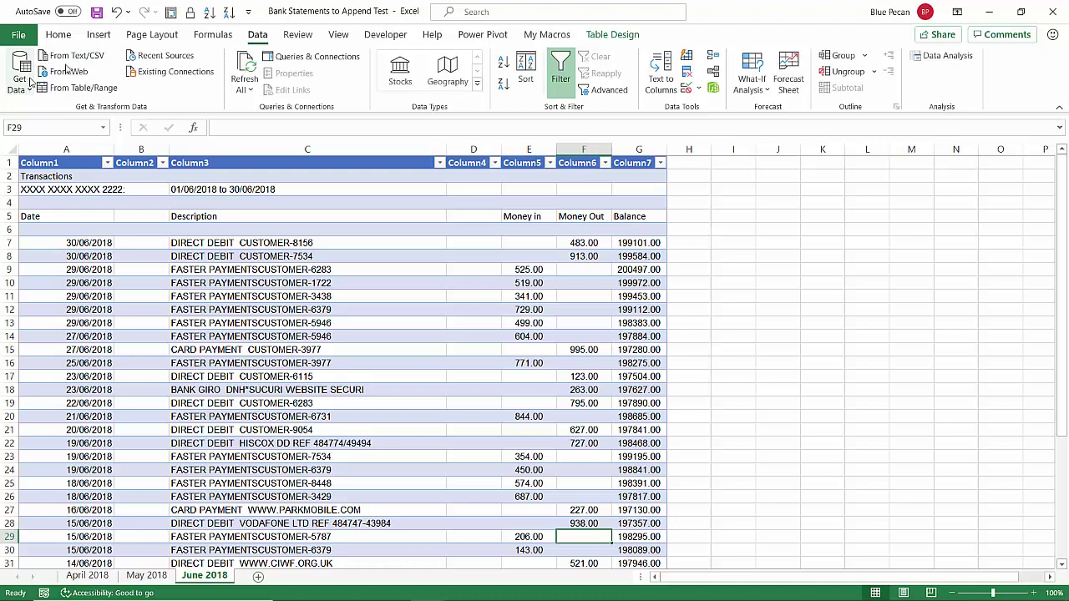
pyautogui.click(26, 83)
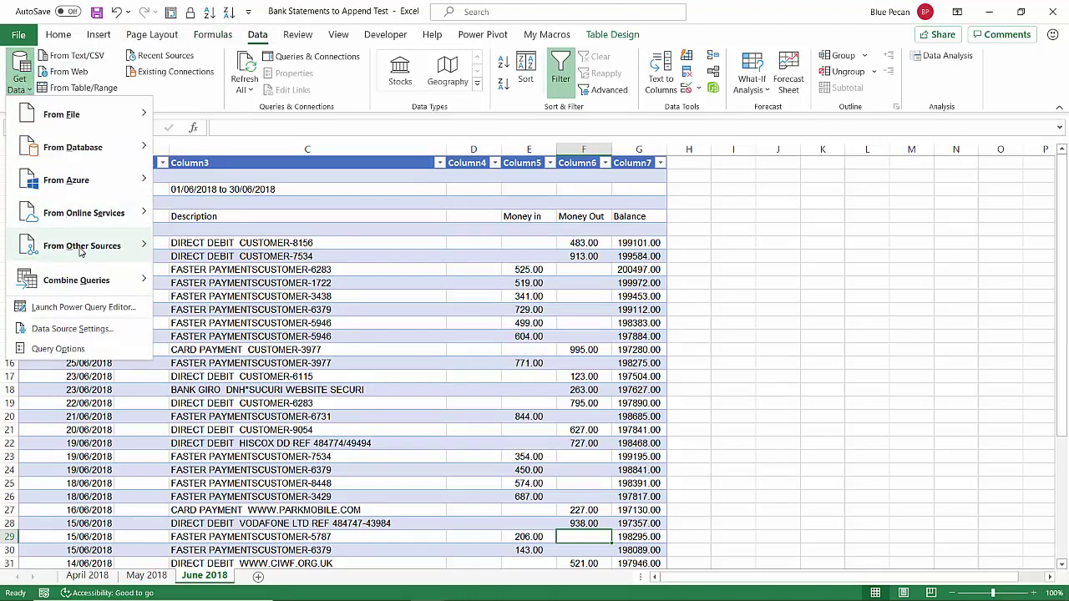
pyautogui.moveTo(81, 249)
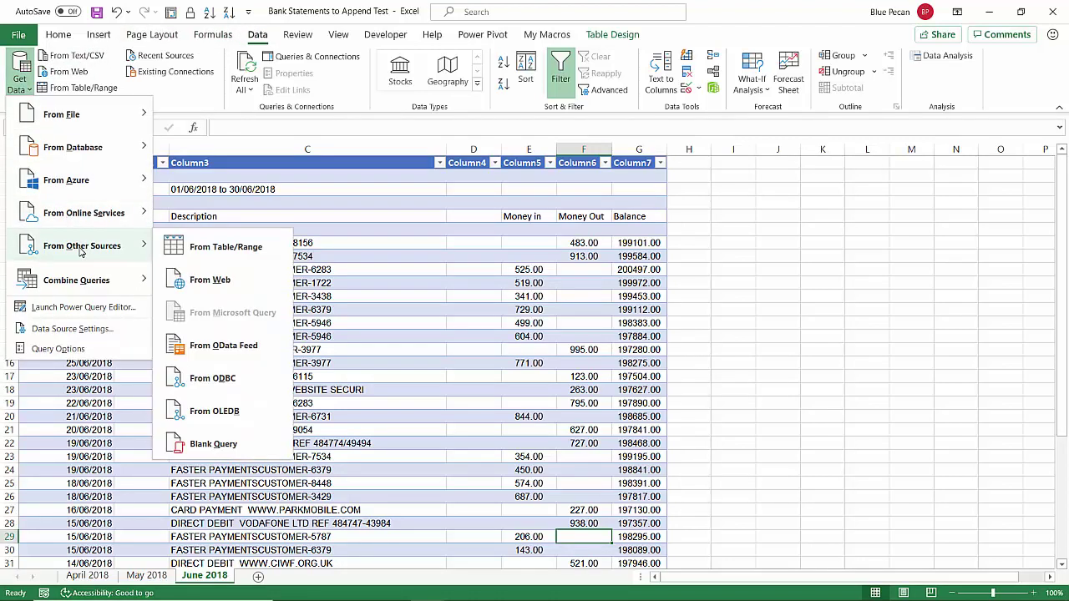
pyautogui.click(227, 439)
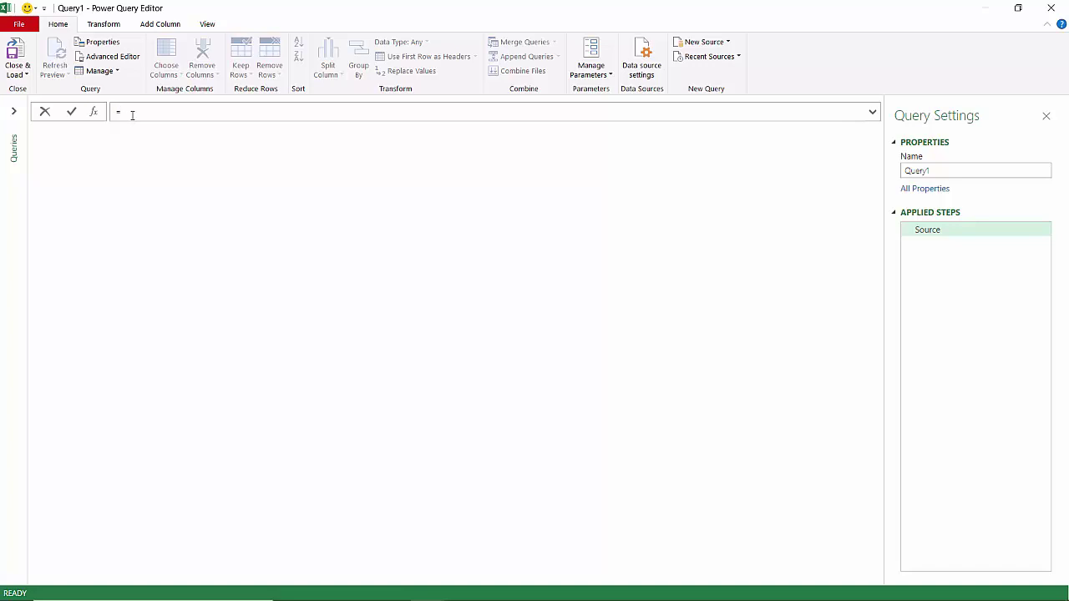
# Step: Enter the formula =Excel.CurrentWorkbook() to list the Apr, May and June tables
pyautogui.write('Exce')
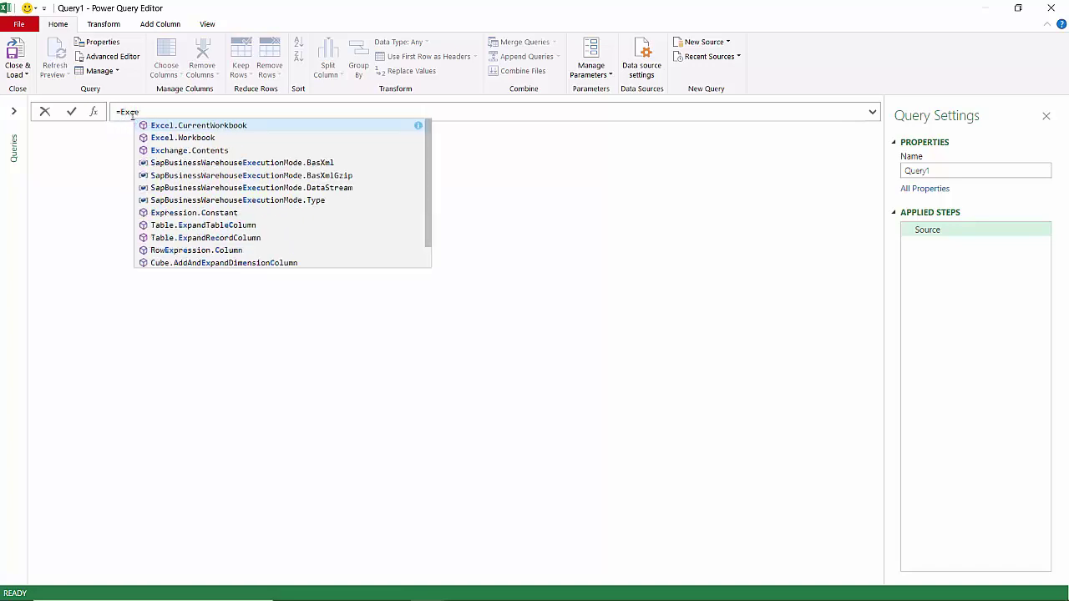
pyautogui.write('l.')
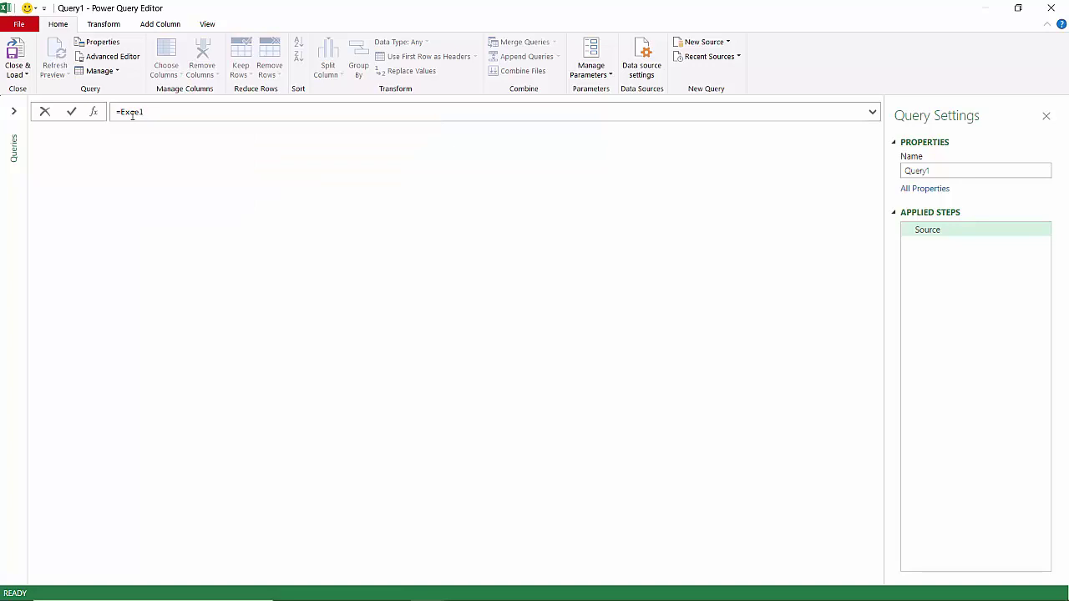
pyautogui.write('C')
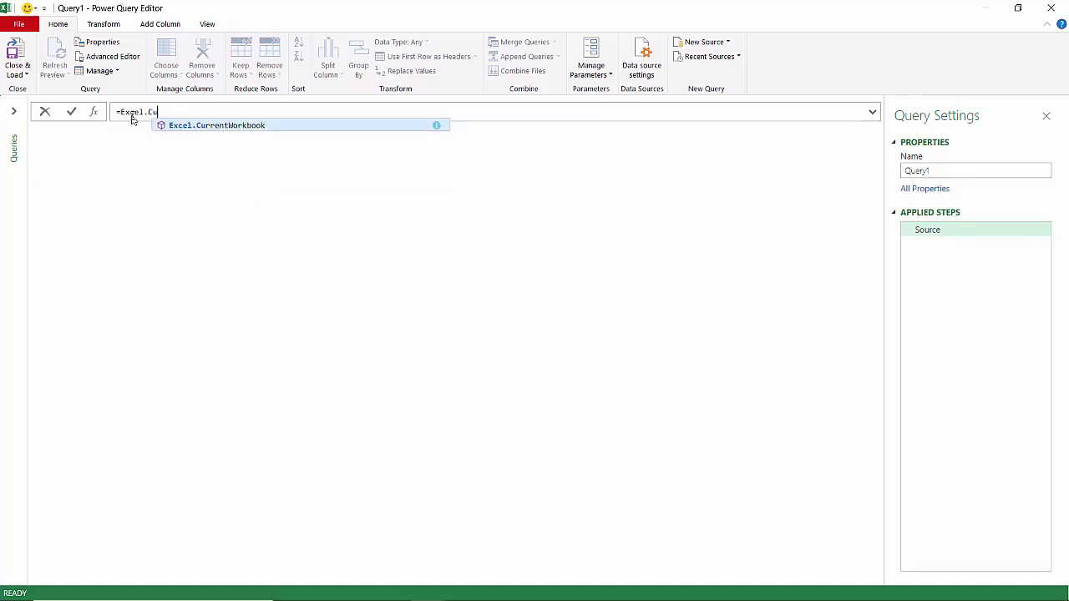
pyautogui.write('u')
pyautogui.click(222, 125)
pyautogui.press('Return')
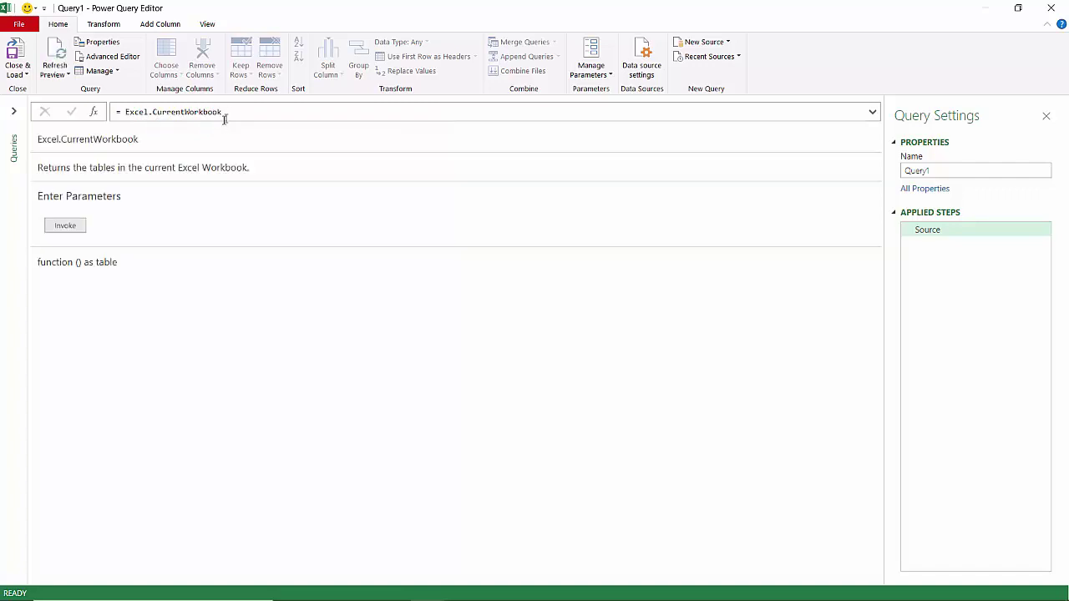
pyautogui.click(232, 112)
pyautogui.write('()')
pyautogui.press('Return')
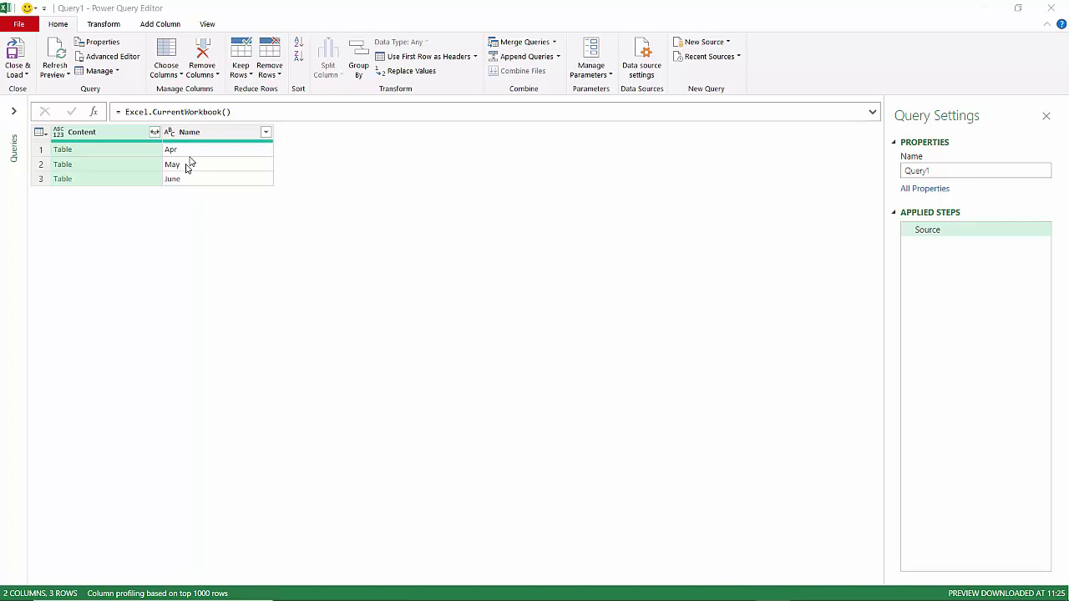
# Step: Remove the Name column and expand Content into its seven columns
pyautogui.rightClick(194, 136)
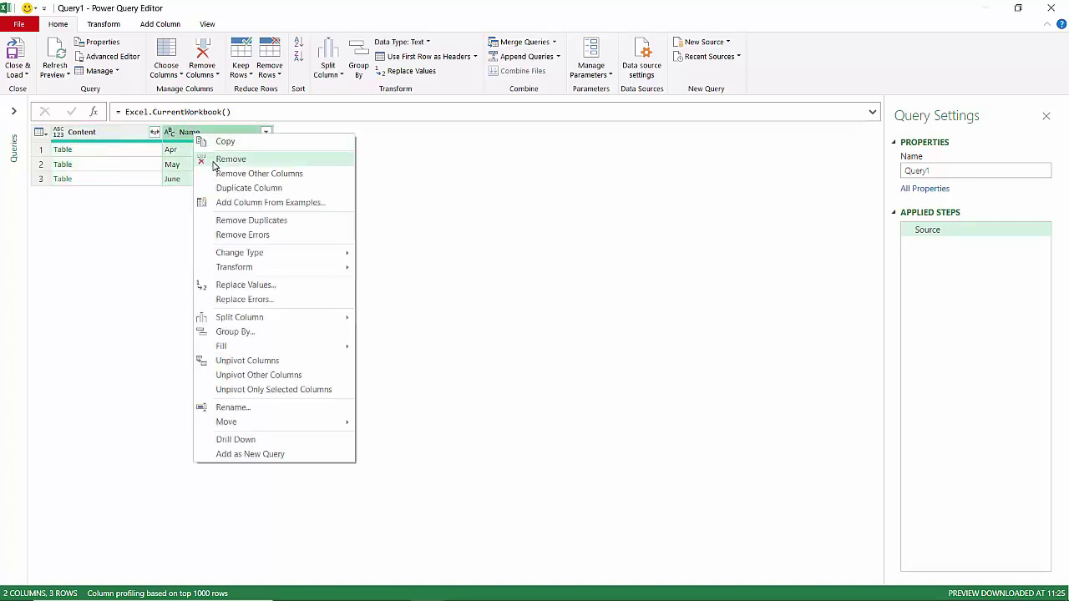
pyautogui.click(209, 159)
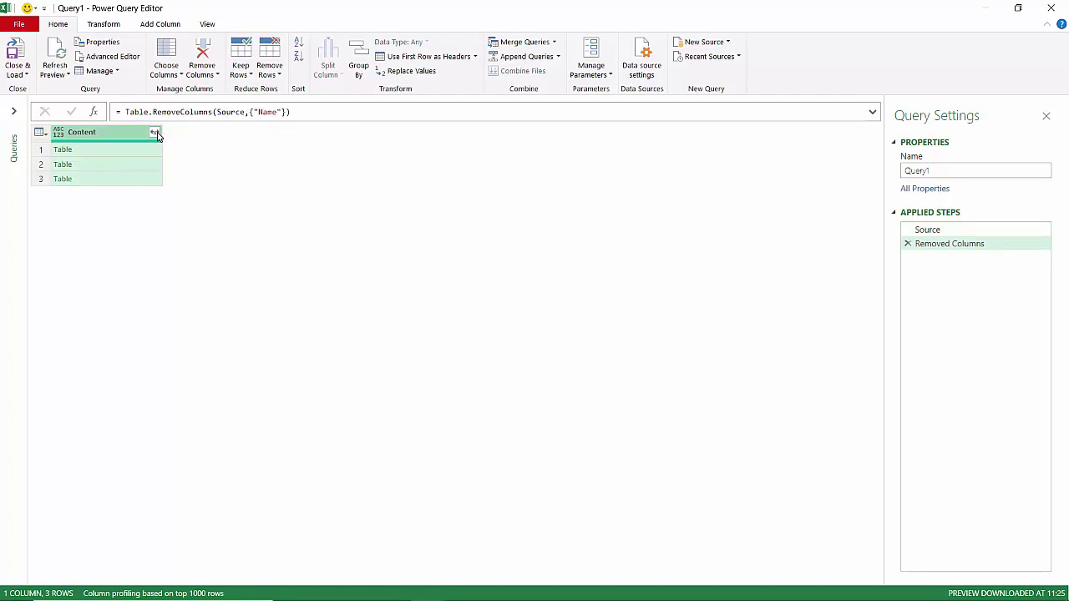
pyautogui.click(155, 132)
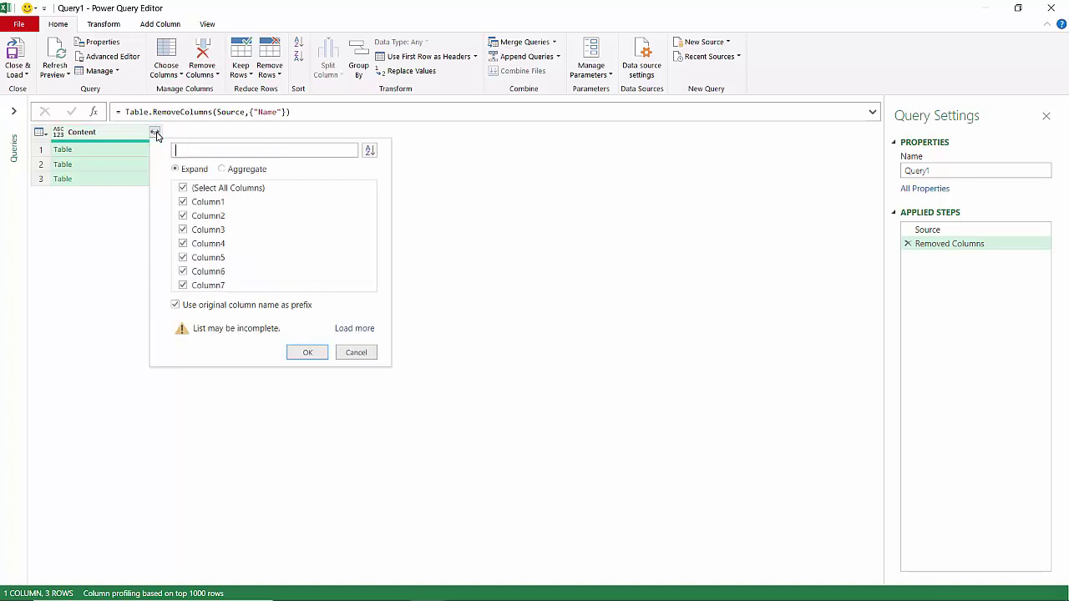
pyautogui.click(307, 354)
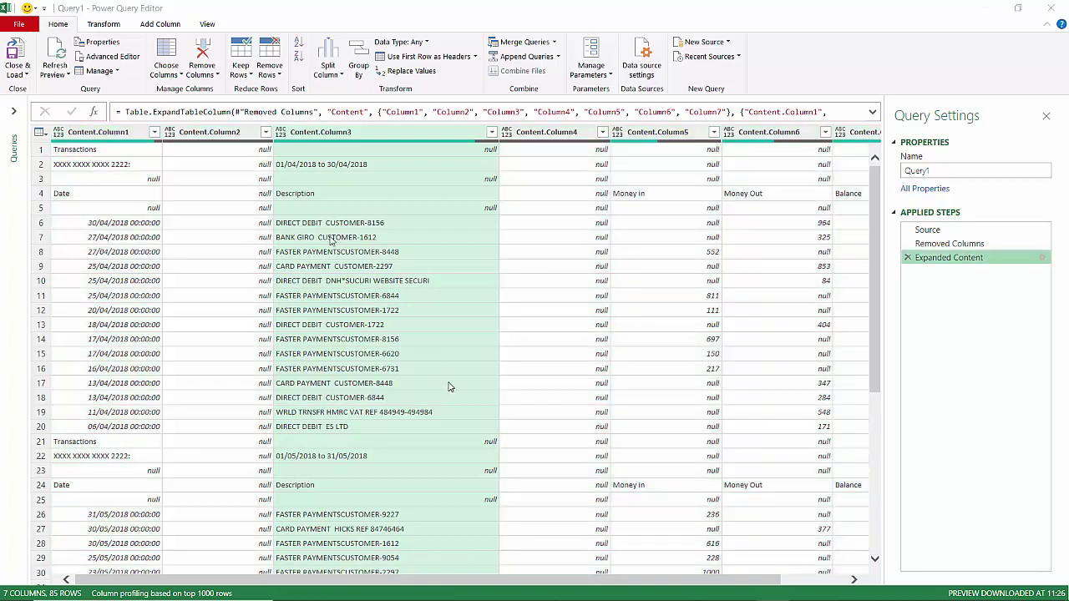
# Step: Remove the Content.Column2 and Content.Column4 columns
pyautogui.click(210, 134)
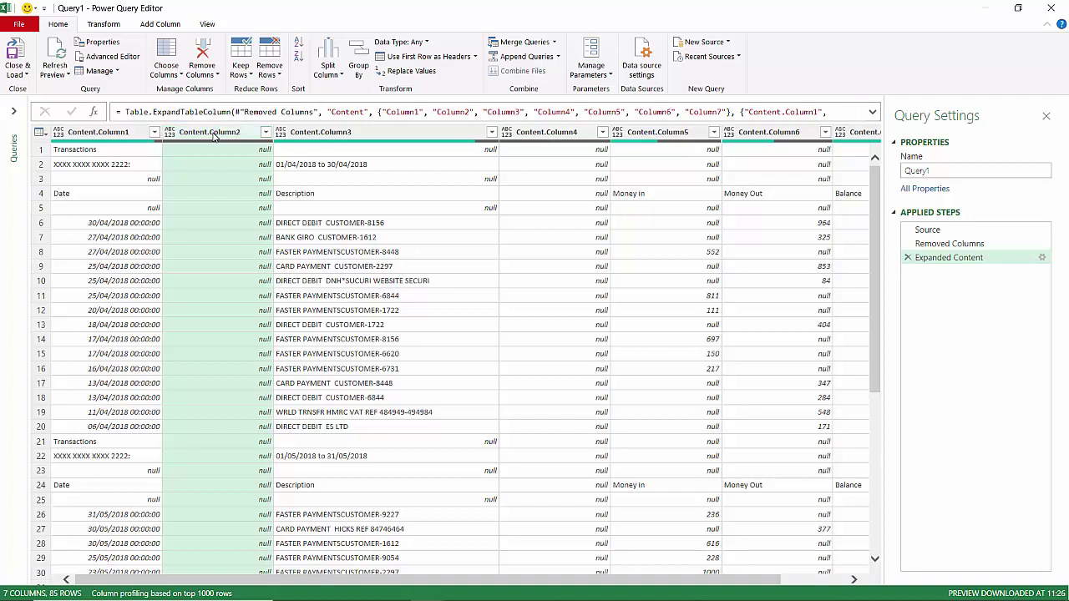
pyautogui.rightClick(215, 135)
pyautogui.click(241, 159)
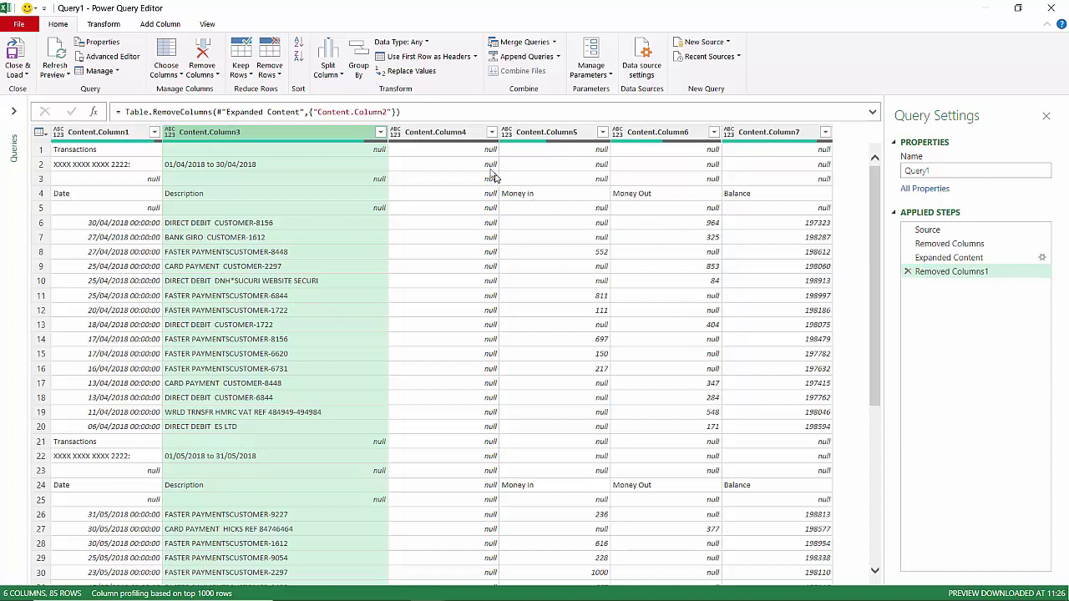
pyautogui.click(458, 133)
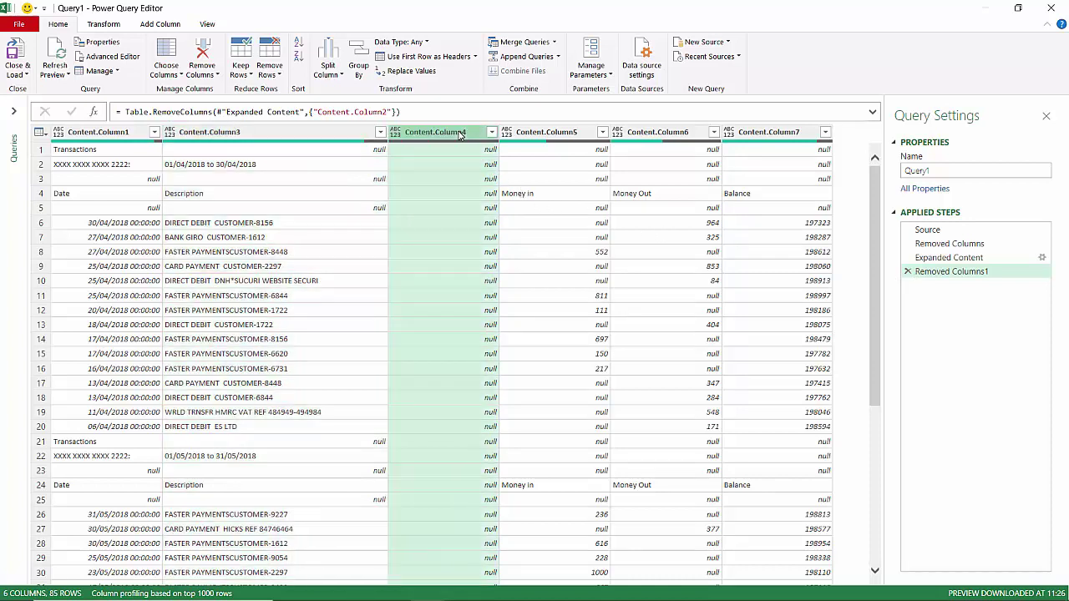
pyautogui.rightClick(459, 134)
pyautogui.click(480, 159)
# Step: Remove the top 3 rows so the Date/Description header row comes first
pyautogui.click(263, 200)
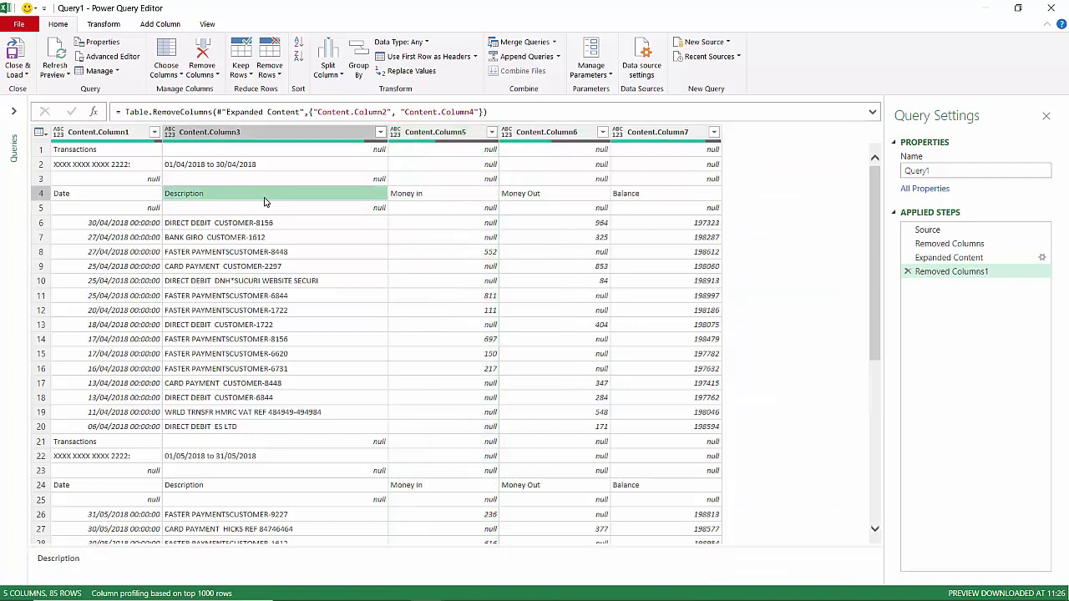
pyautogui.click(90, 151)
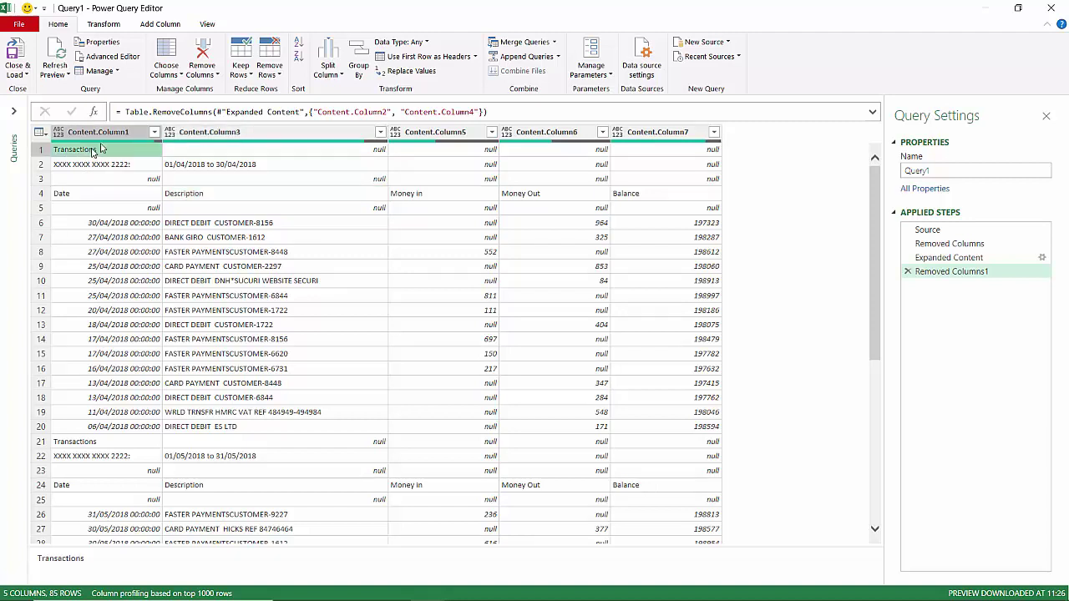
pyautogui.click(269, 70)
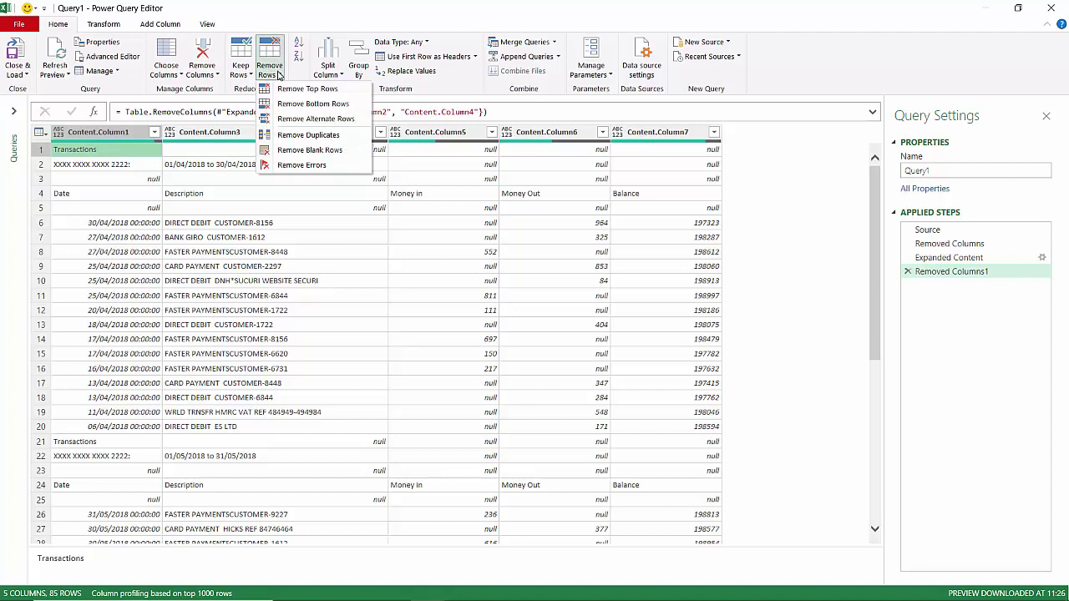
pyautogui.click(285, 92)
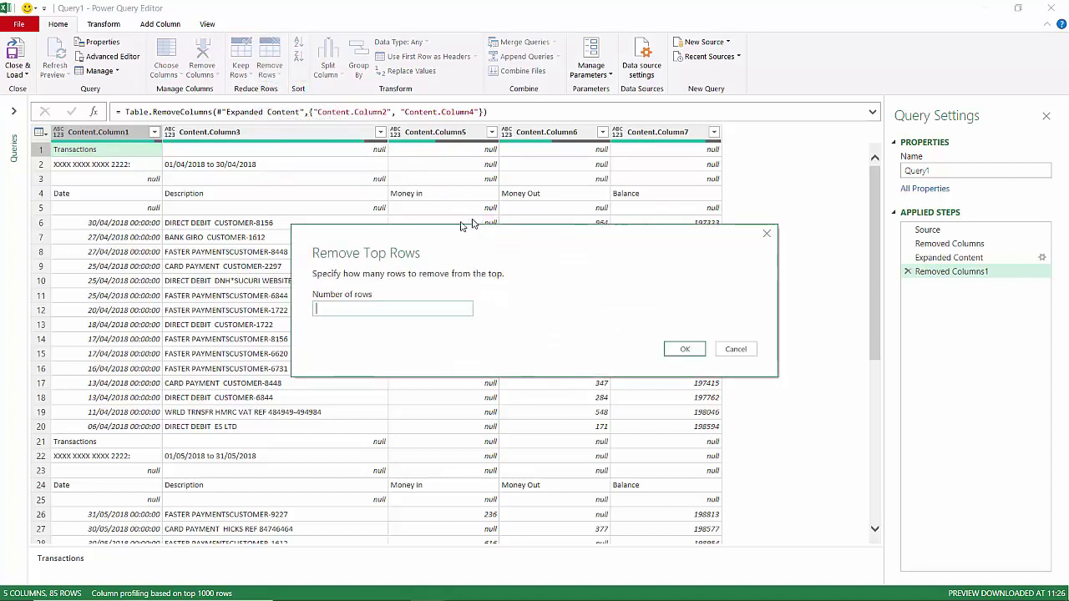
pyautogui.write('3')
pyautogui.click(680, 348)
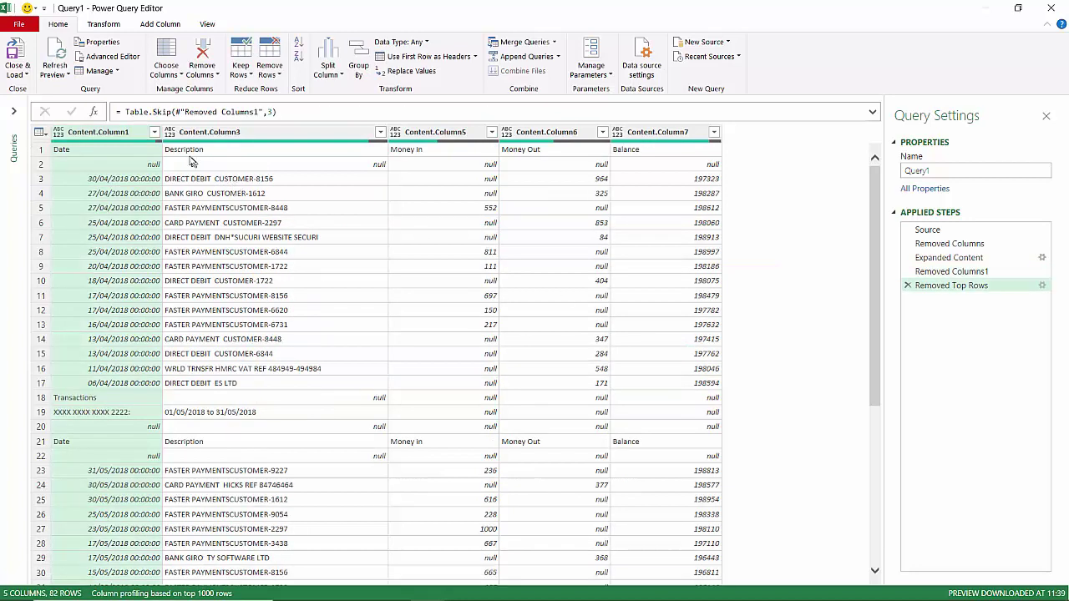
pyautogui.click(146, 152)
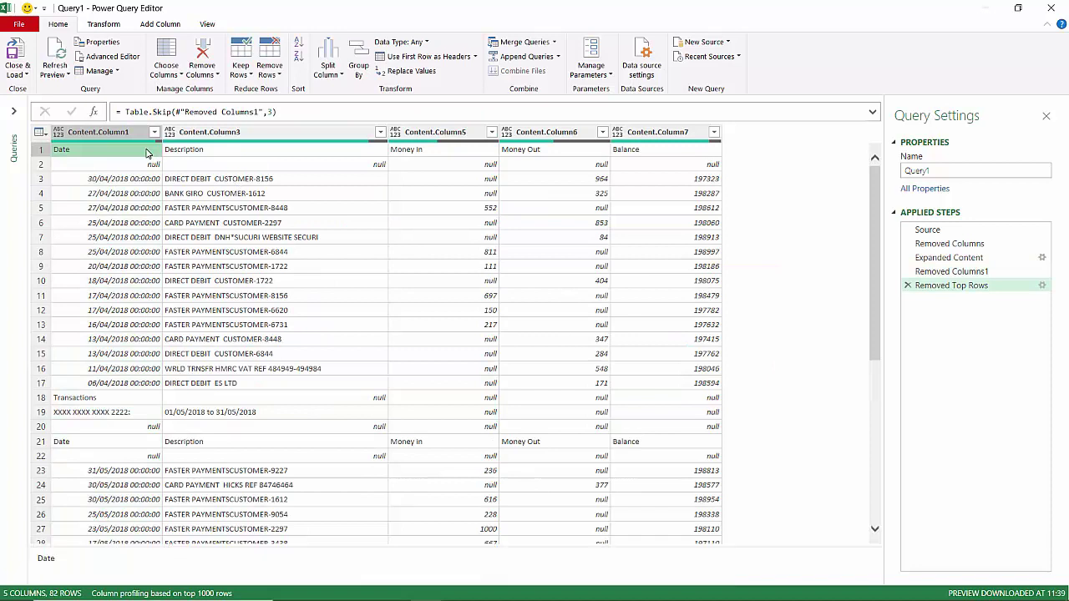
# Step: Promote the first row to headers and set the Date column to the date type
pyautogui.click(424, 57)
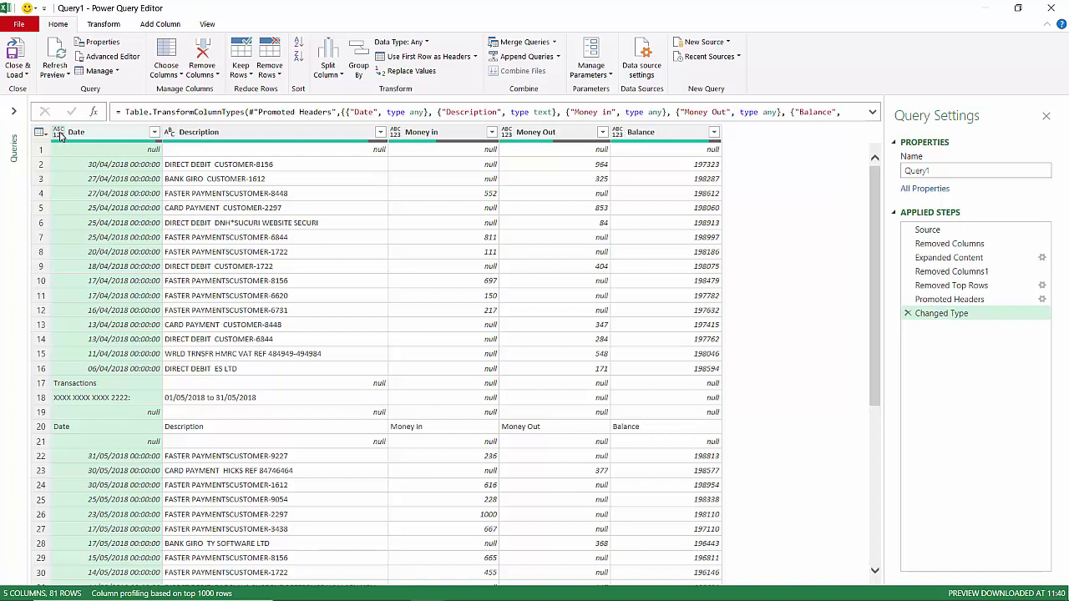
pyautogui.click(59, 133)
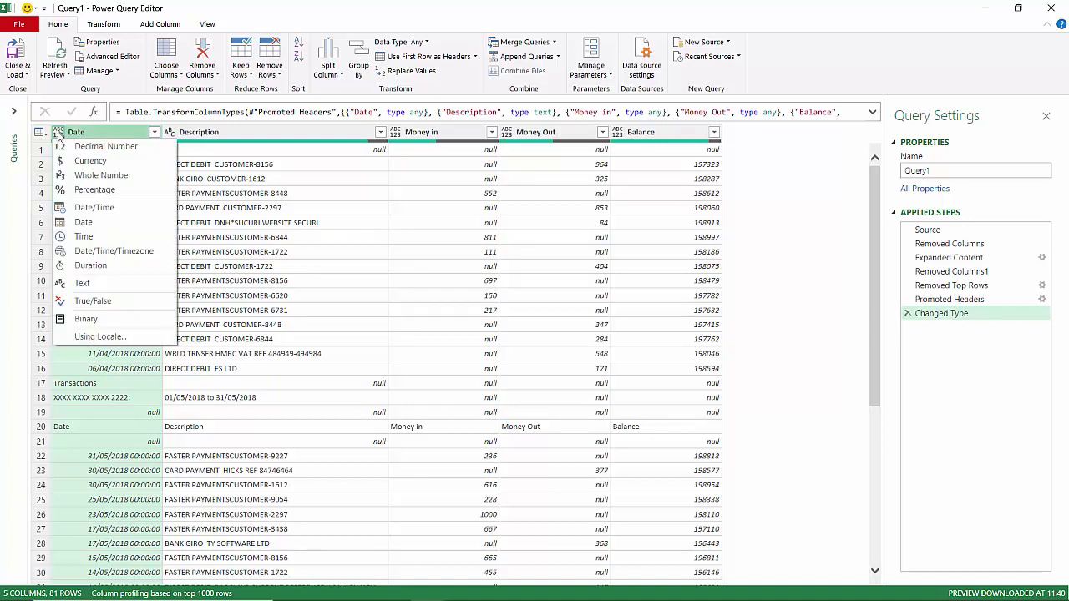
pyautogui.click(83, 223)
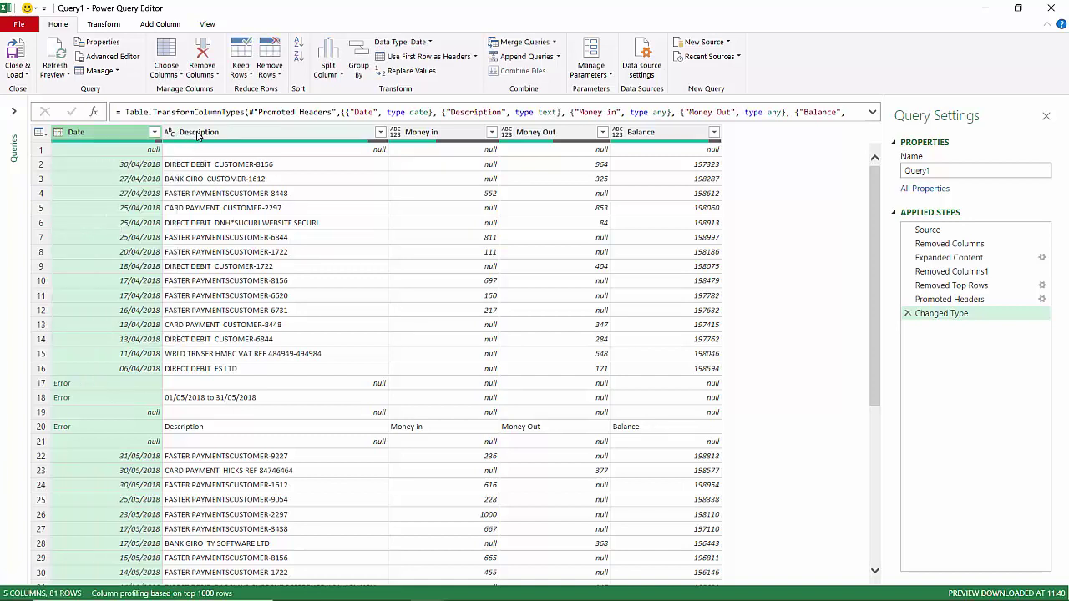
# Step: Set Money in, Money Out and Balance to the Decimal Number type
pyautogui.click(198, 134)
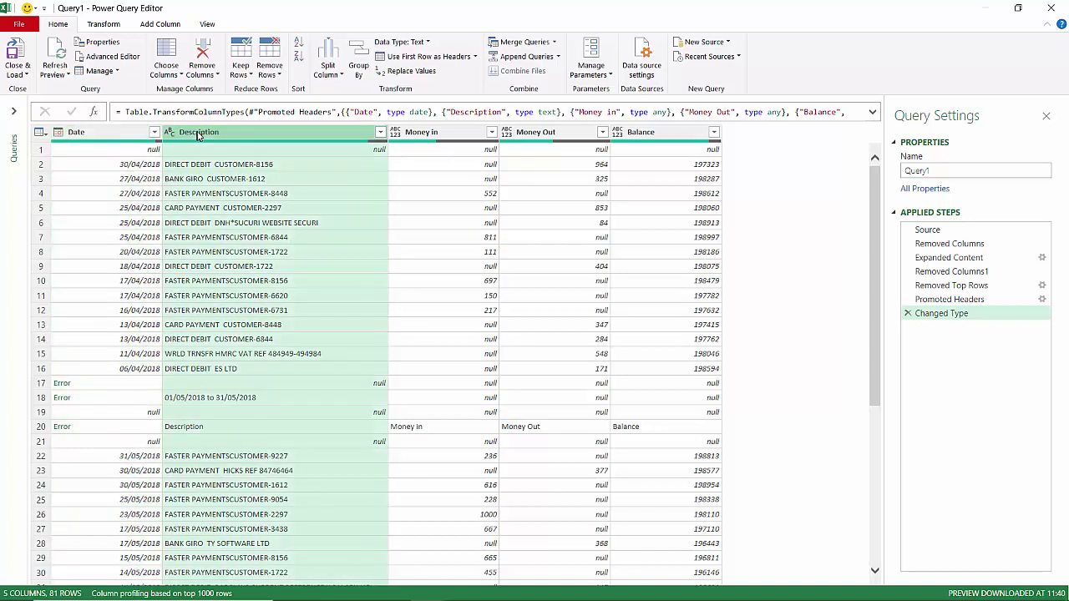
pyautogui.click(396, 134)
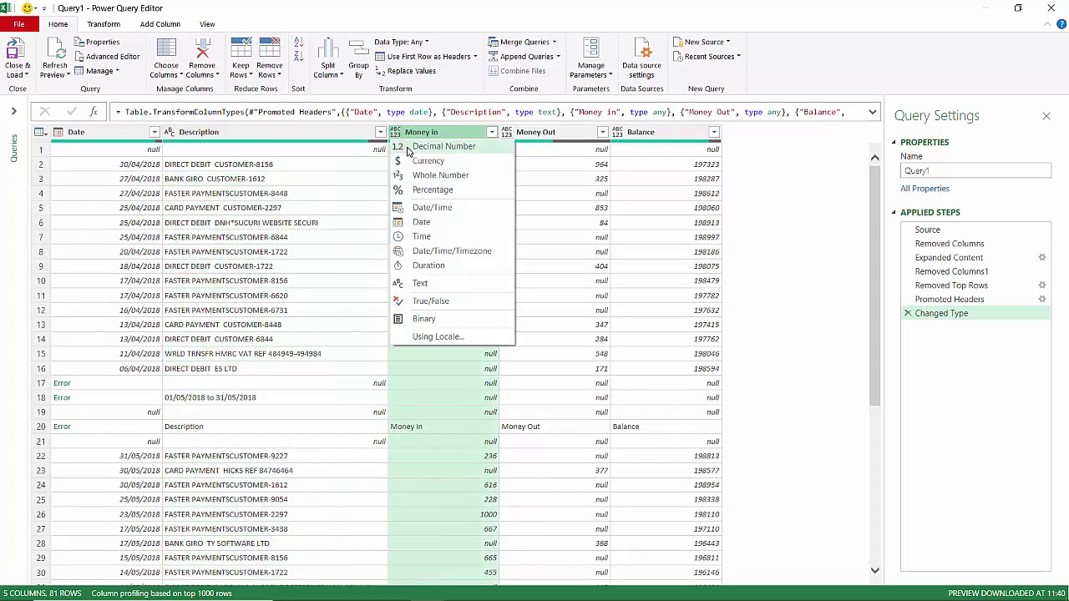
pyautogui.click(409, 148)
pyautogui.click(509, 134)
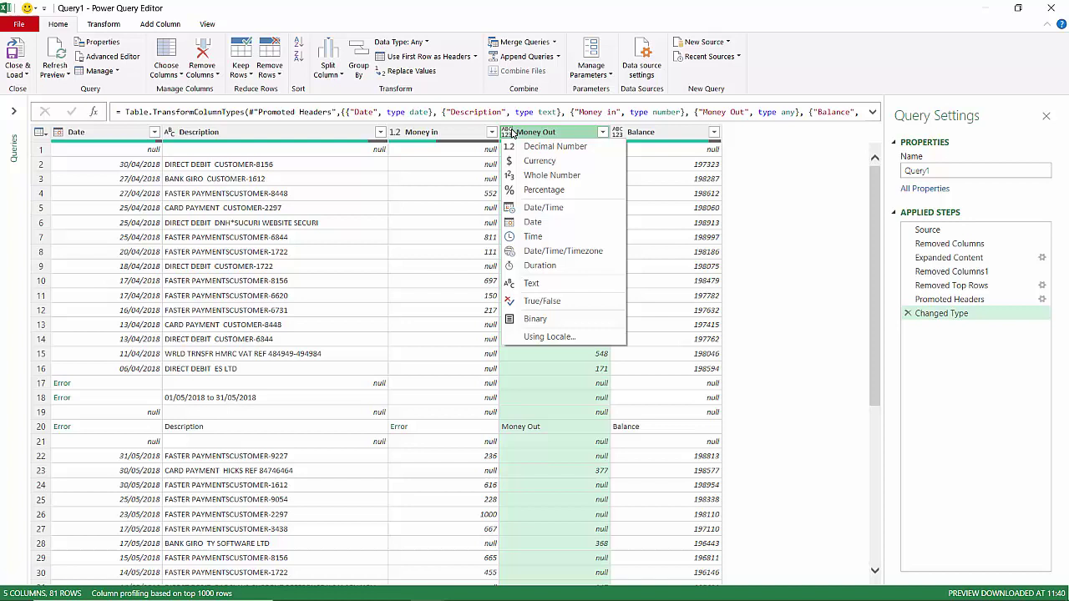
pyautogui.click(547, 147)
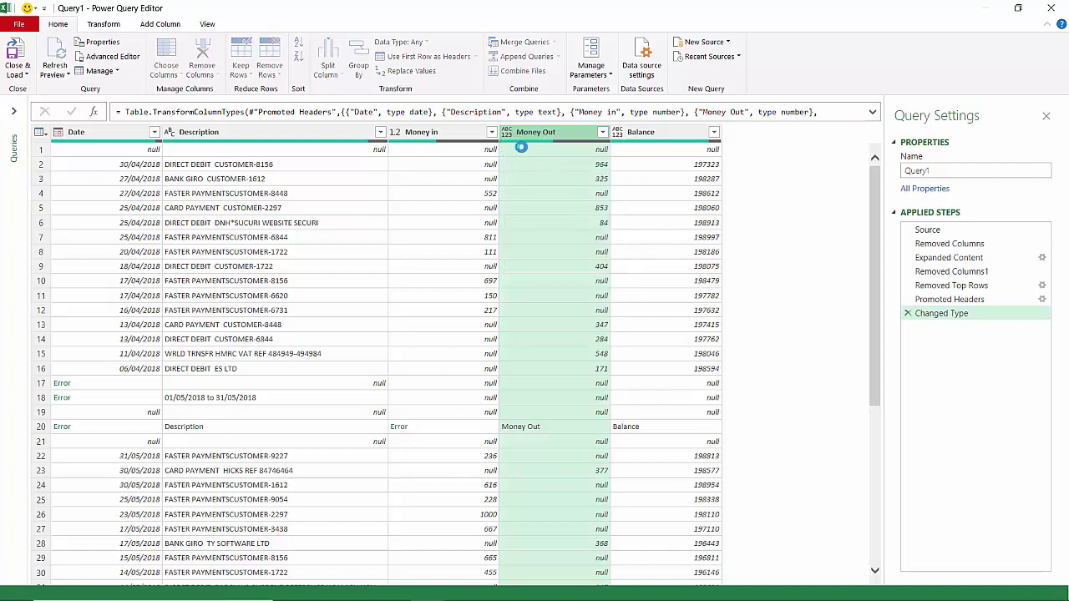
pyautogui.click(620, 134)
pyautogui.click(680, 148)
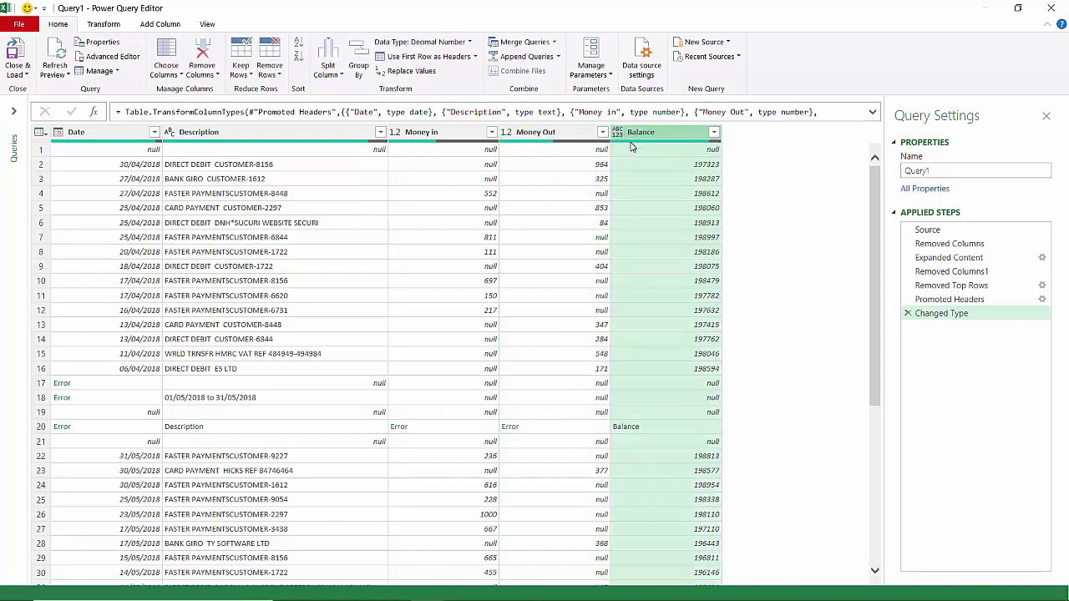
pyautogui.click(274, 225)
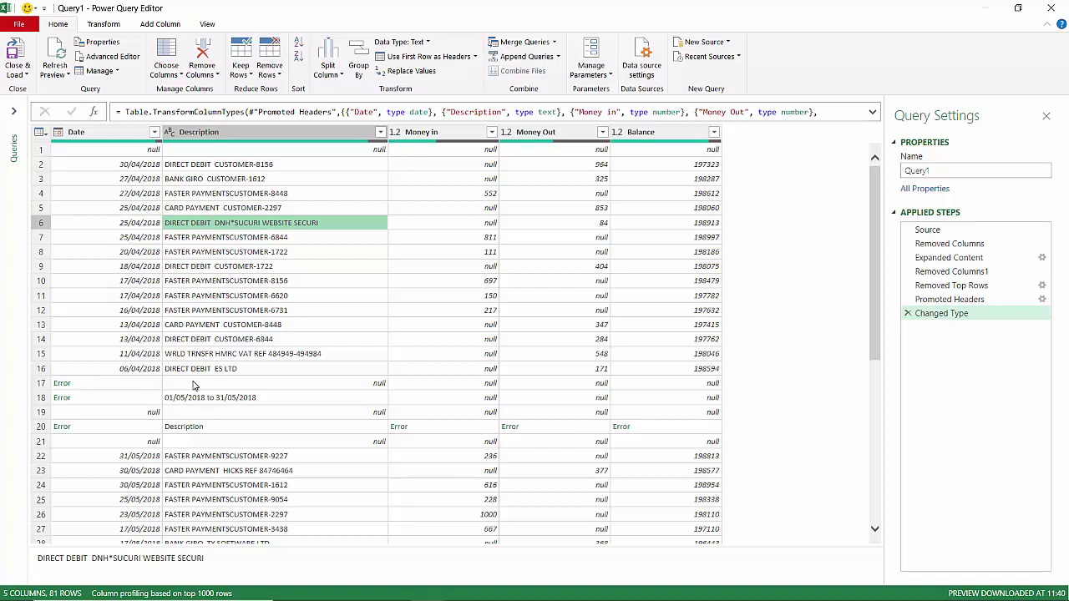
# Step: Remove error rows and blank rows, leaving 70 transaction rows
pyautogui.click(116, 148)
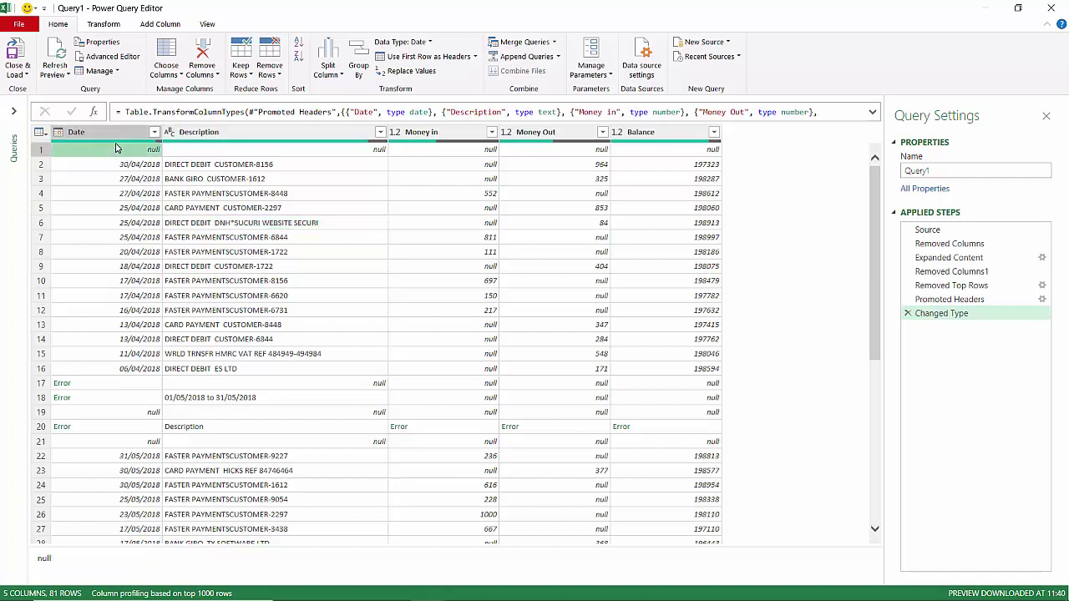
pyautogui.click(281, 73)
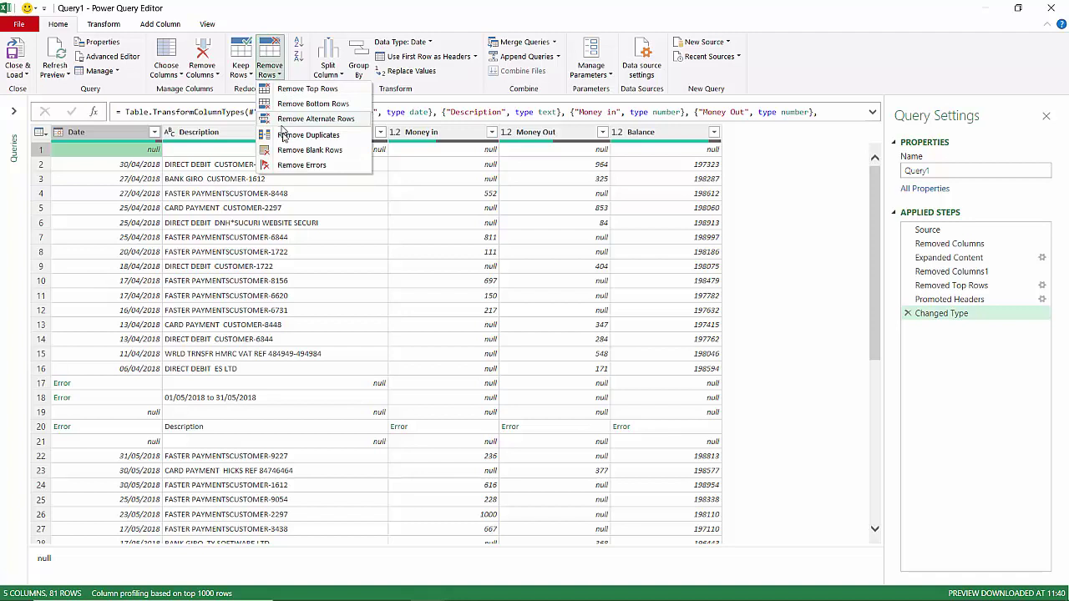
pyautogui.click(297, 165)
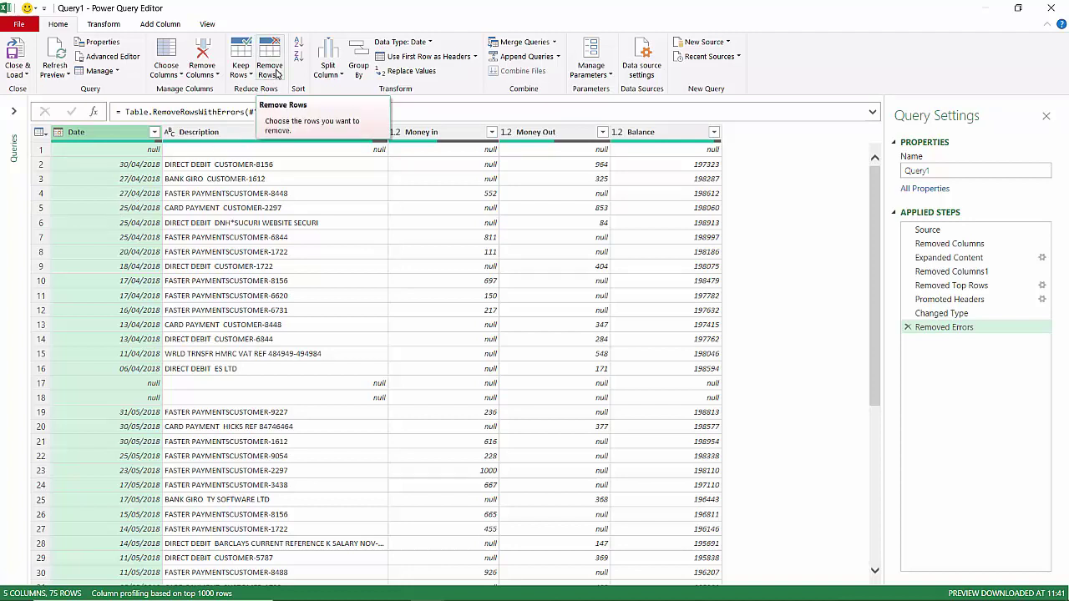
pyautogui.click(277, 75)
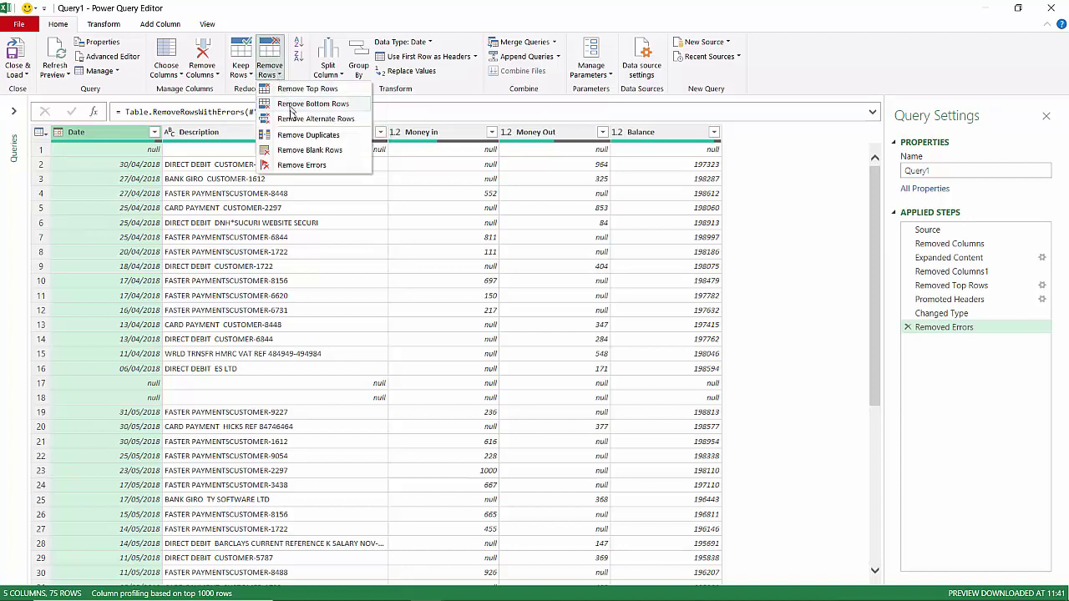
pyautogui.click(291, 152)
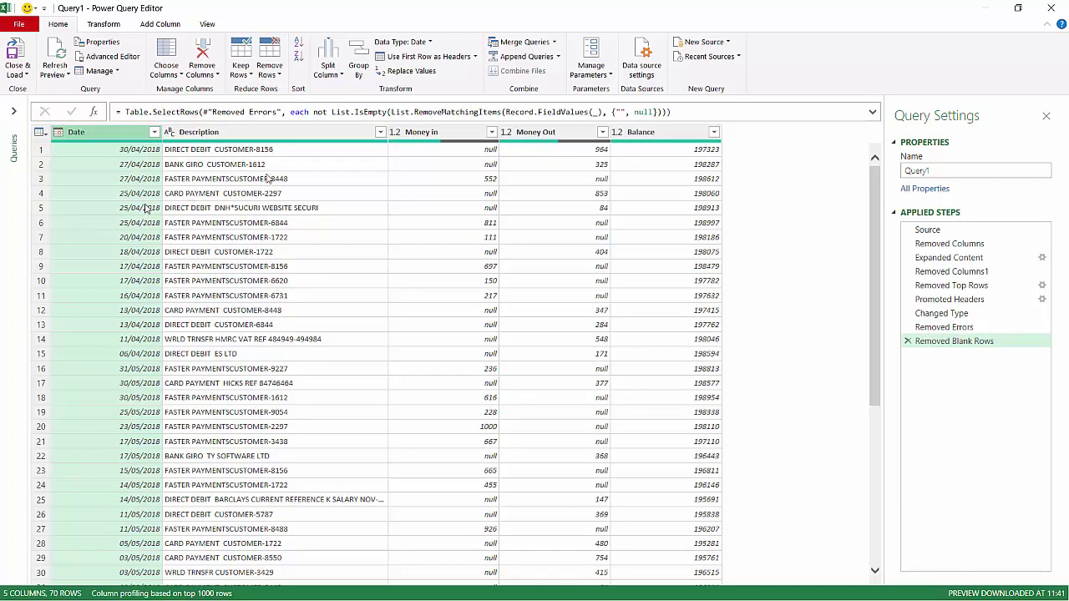
pyautogui.moveTo(875, 196); pyautogui.dragTo(891, 176)
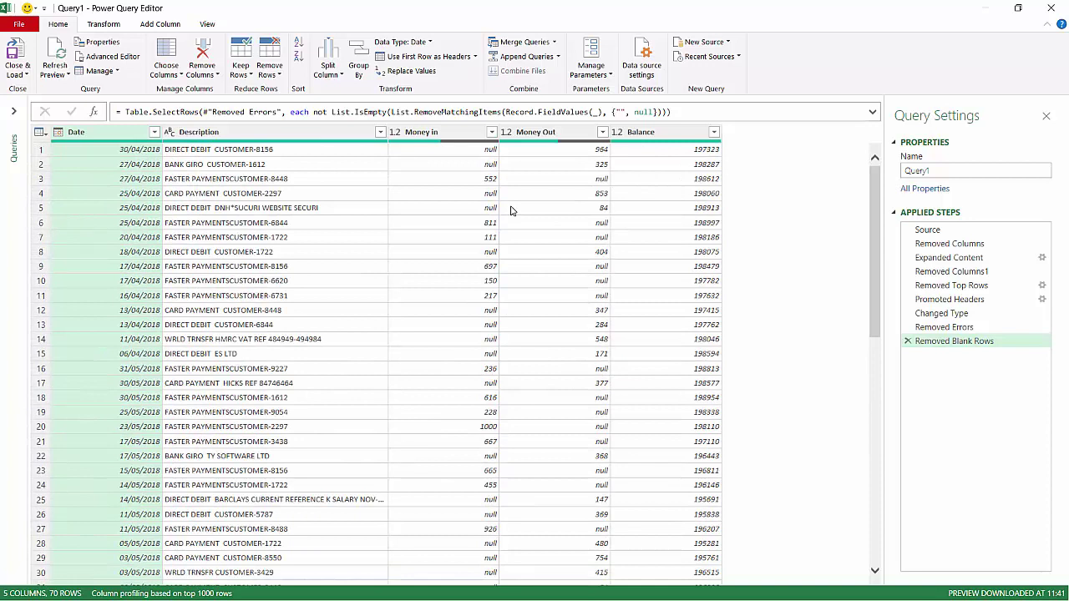
# Step: Load the query to a new sheet placed after June 2018, named All Statements
pyautogui.click(17, 76)
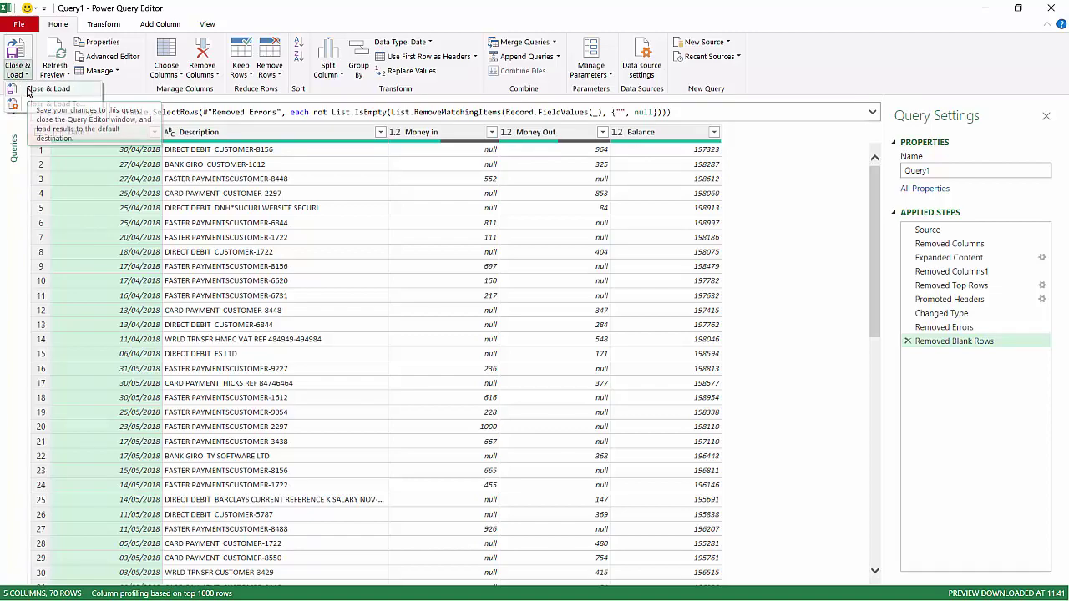
pyautogui.click(43, 89)
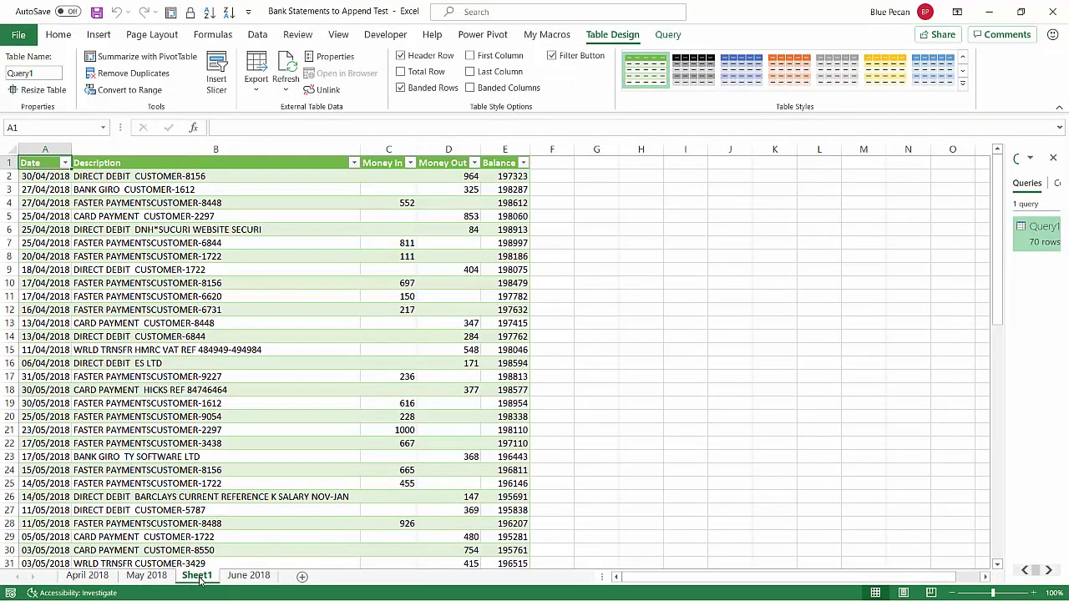
pyautogui.moveTo(200, 582); pyautogui.dragTo(286, 579)
pyautogui.doubleClick(258, 577)
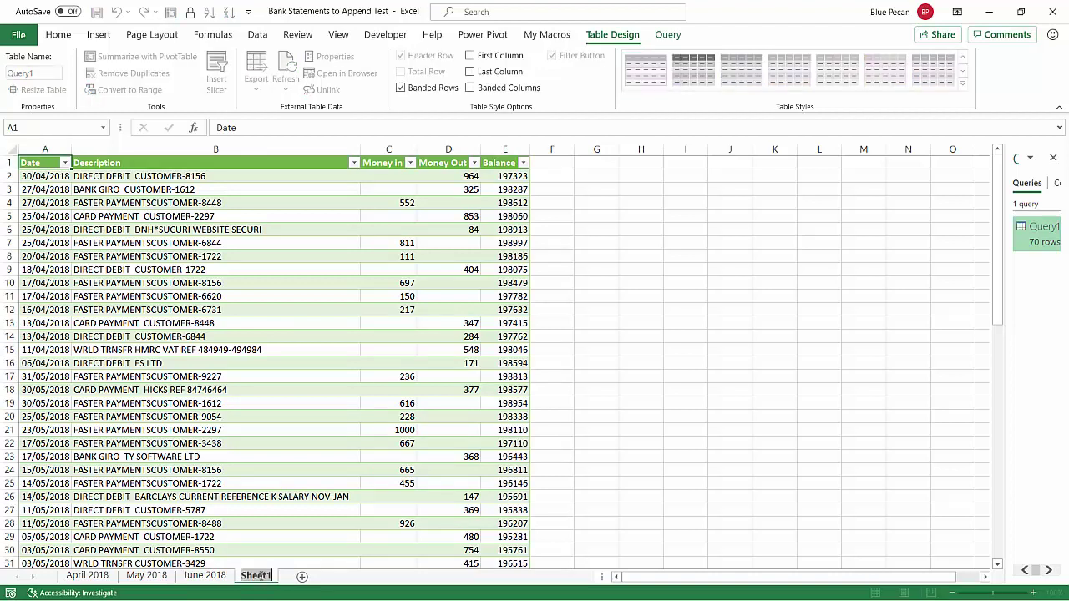
pyautogui.write('All Sta')
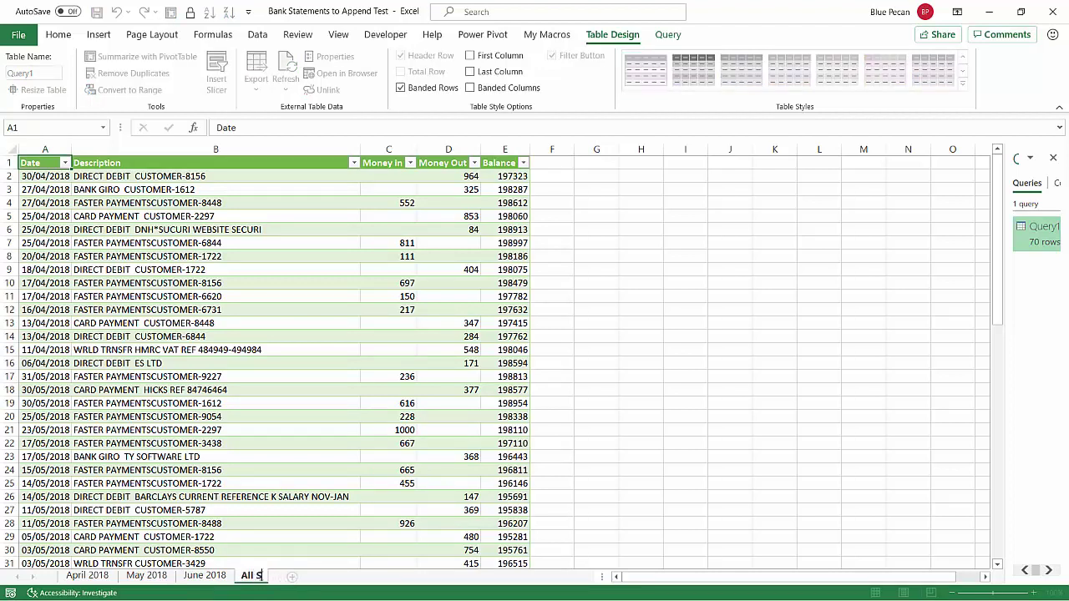
pyautogui.write('tements')
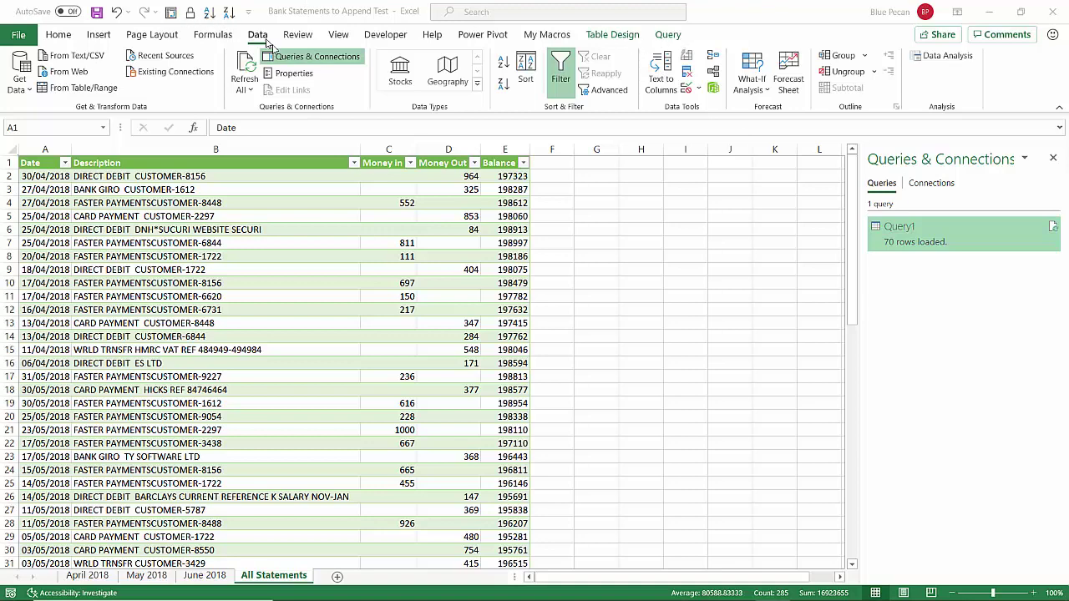
pyautogui.click(318, 59)
pyautogui.click(318, 59)
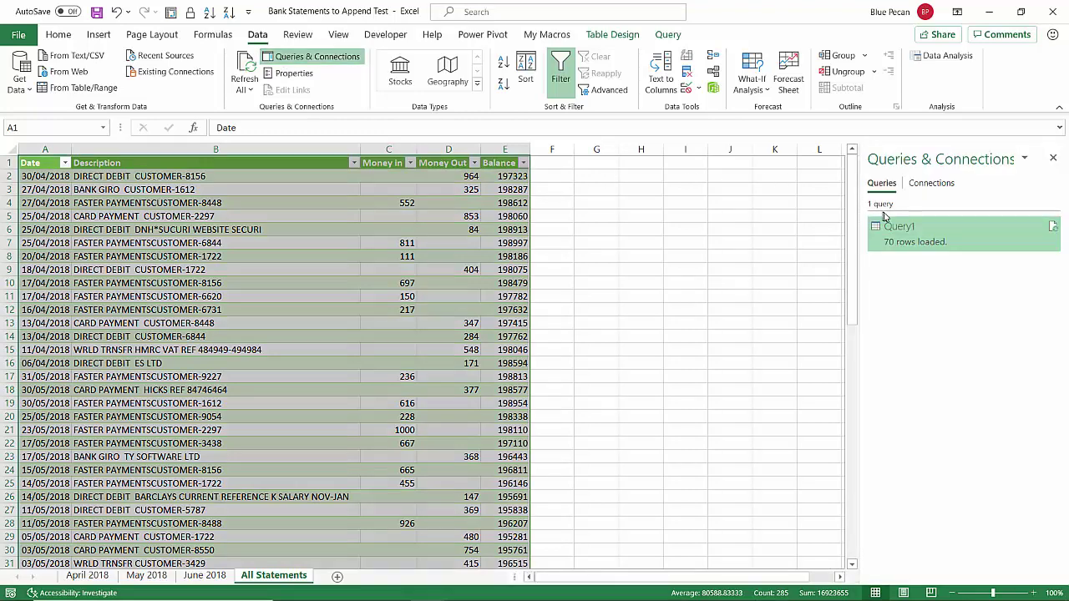
# Step: Filter Query1's Source step to exclude Query1 from the Name column, then Close & Load
pyautogui.doubleClick(899, 232)
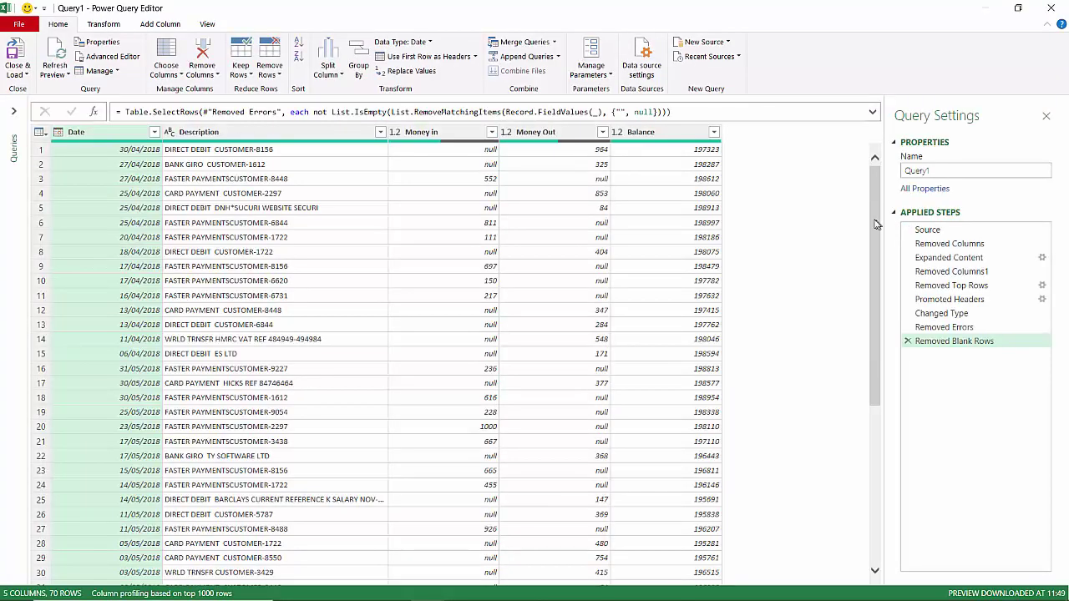
pyautogui.click(926, 232)
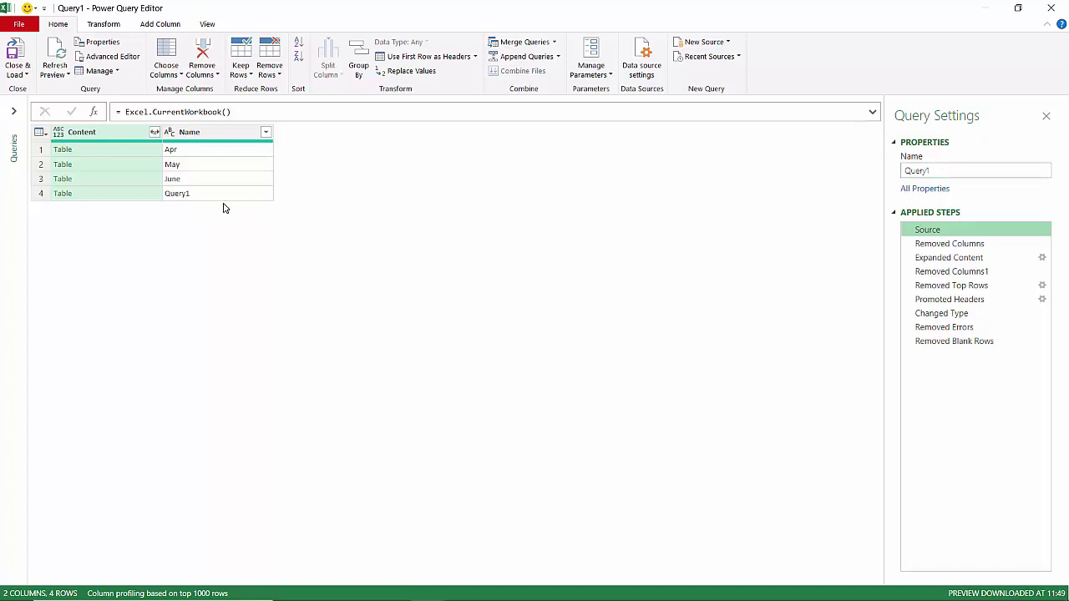
pyautogui.click(54, 50)
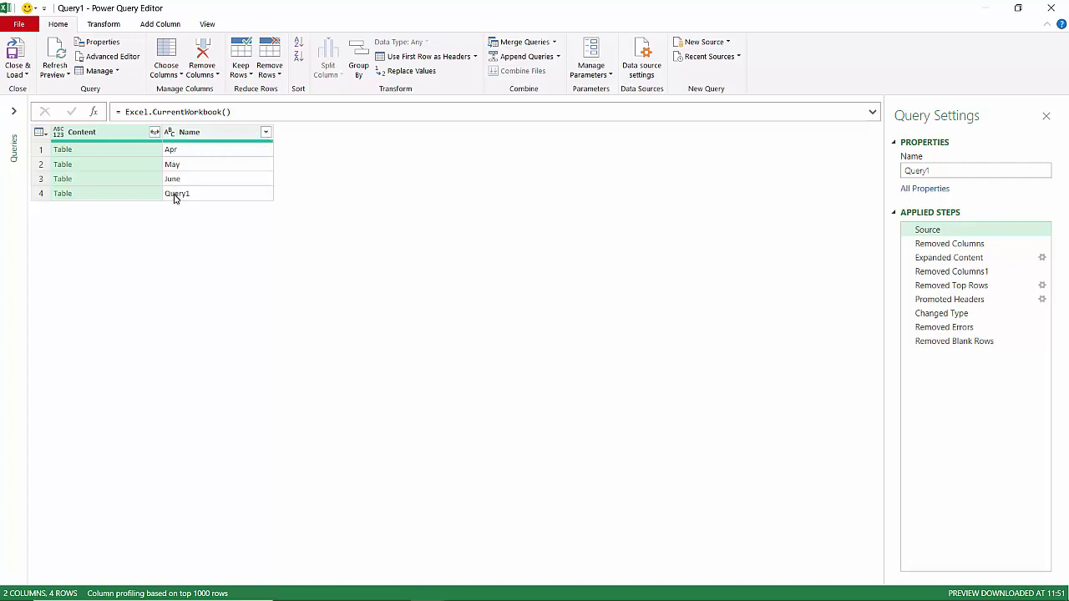
pyautogui.click(265, 133)
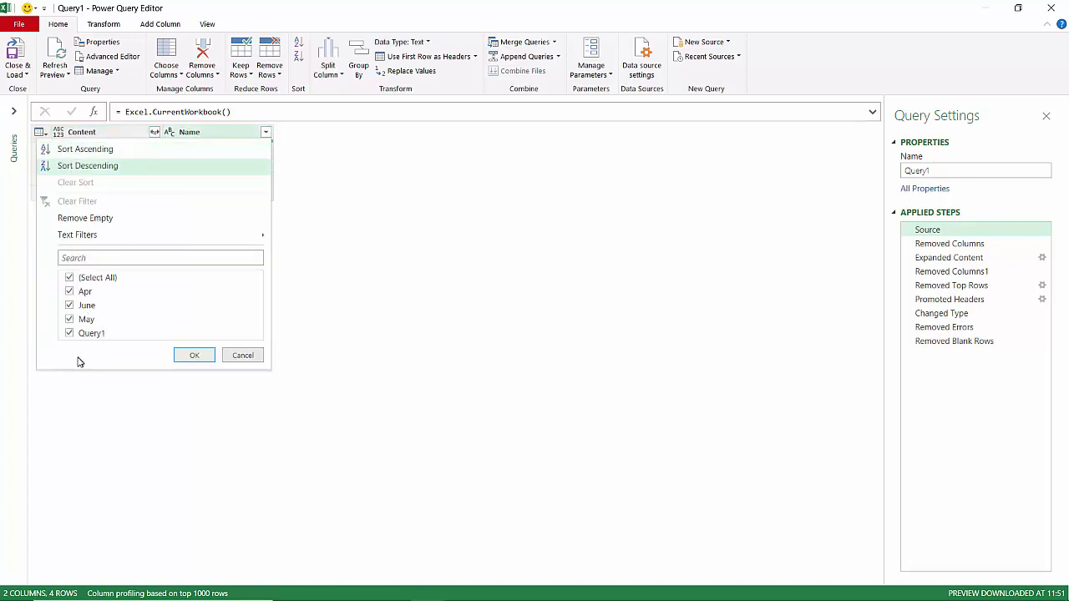
pyautogui.click(70, 333)
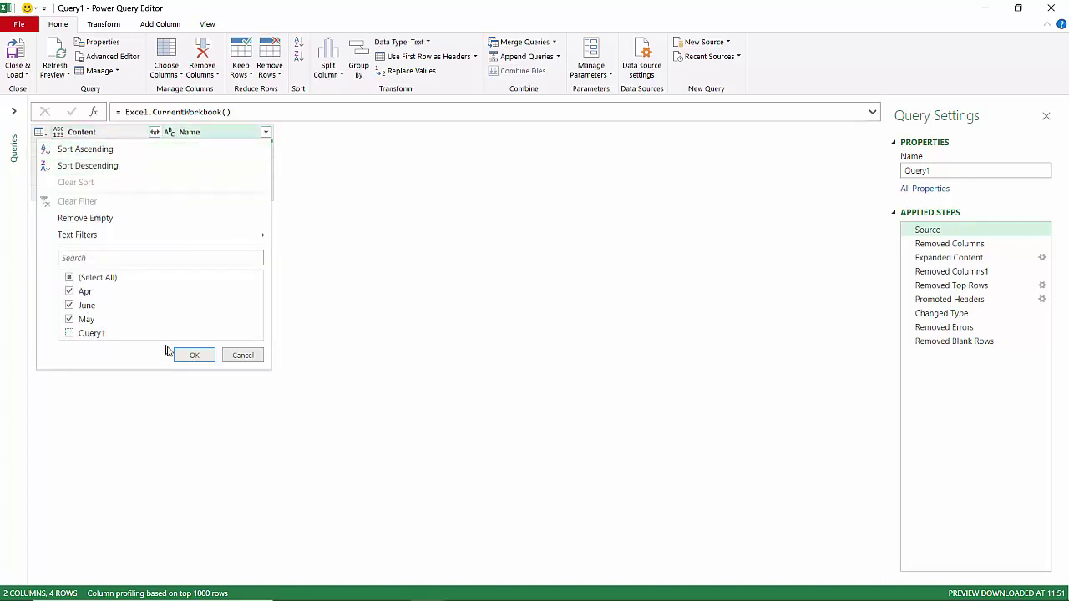
pyautogui.click(189, 354)
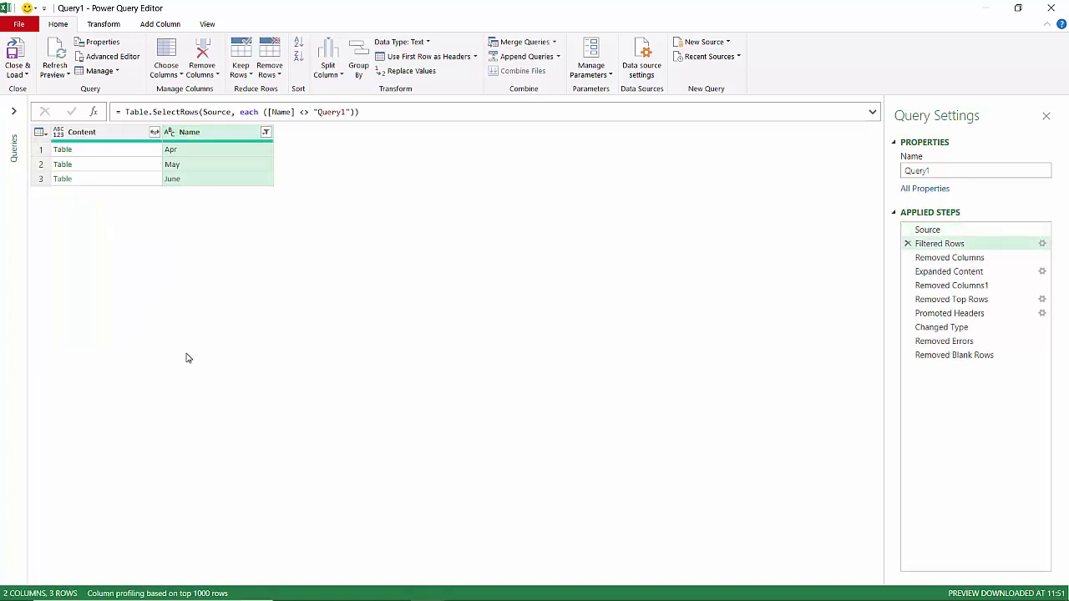
pyautogui.click(18, 50)
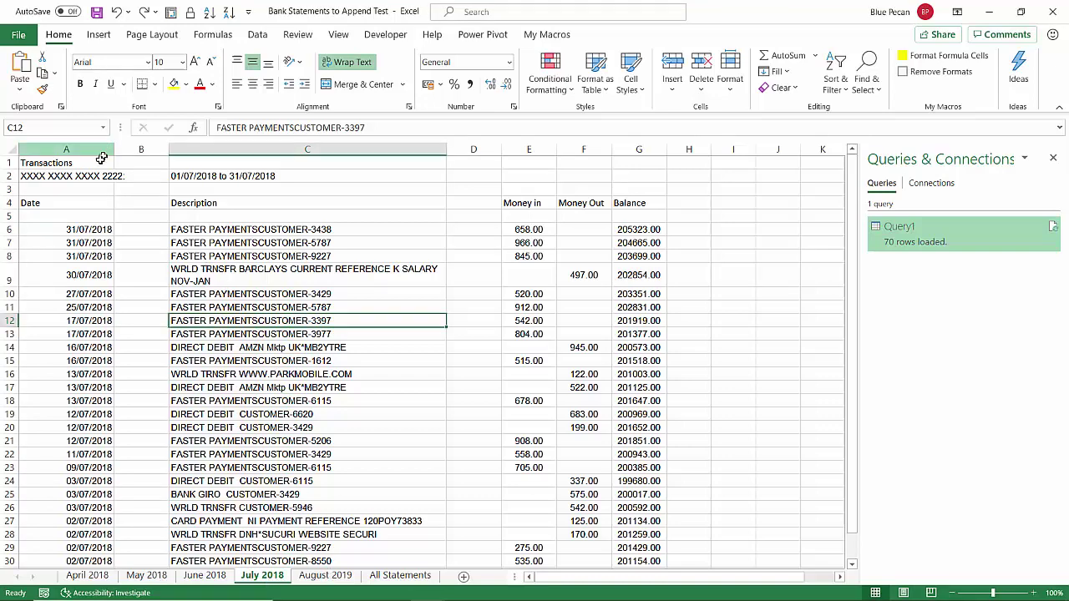
# Step: Convert the July 2018 range A1:G32 into a table named Jul
pyautogui.moveTo(101, 158); pyautogui.dragTo(628, 594)
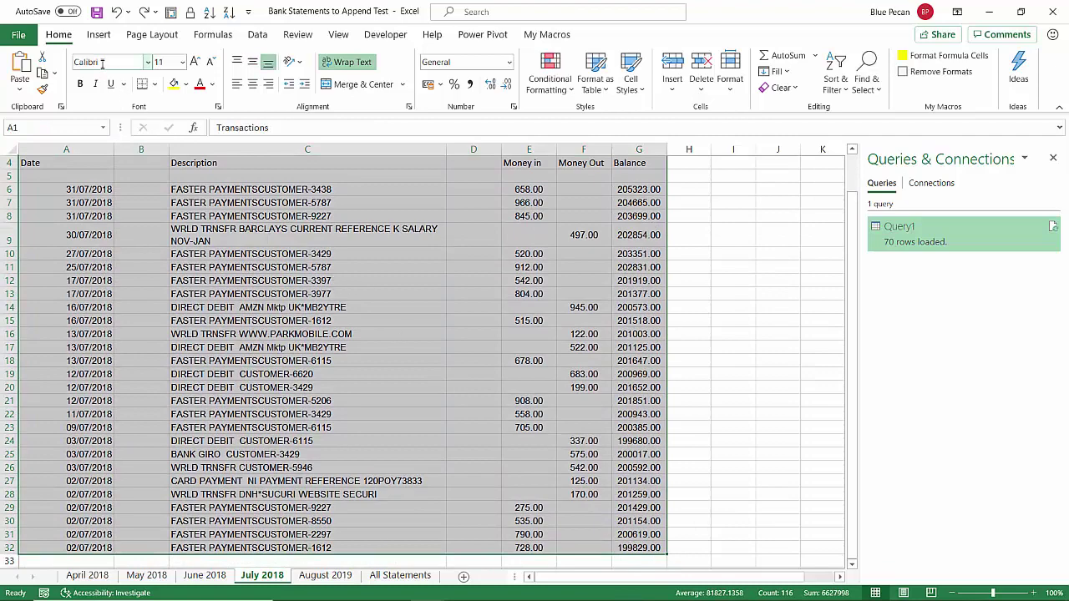
pyautogui.click(98, 34)
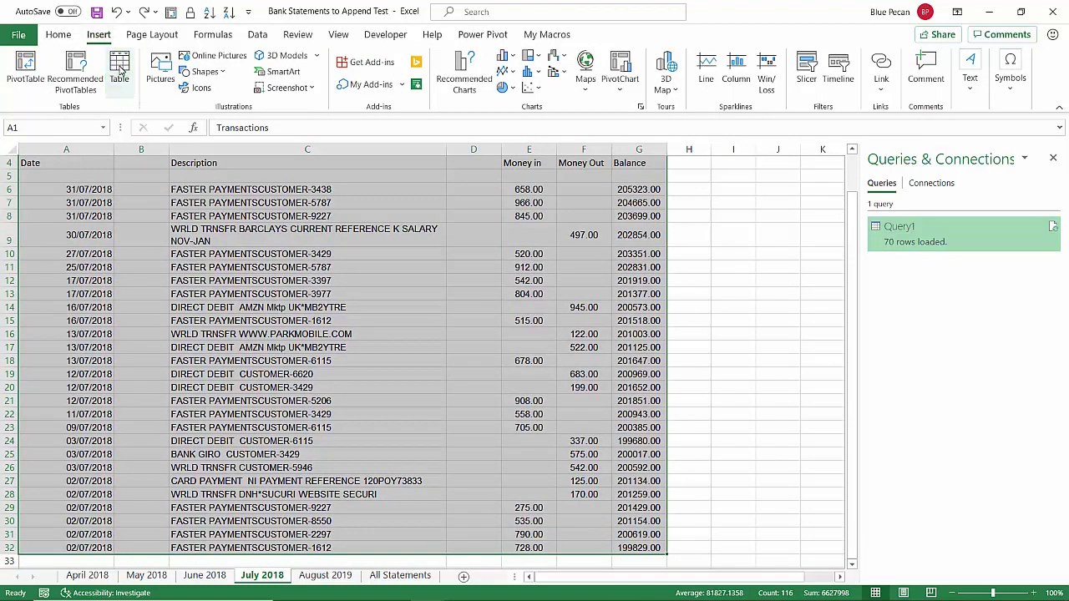
pyautogui.click(120, 71)
pyautogui.click(511, 199)
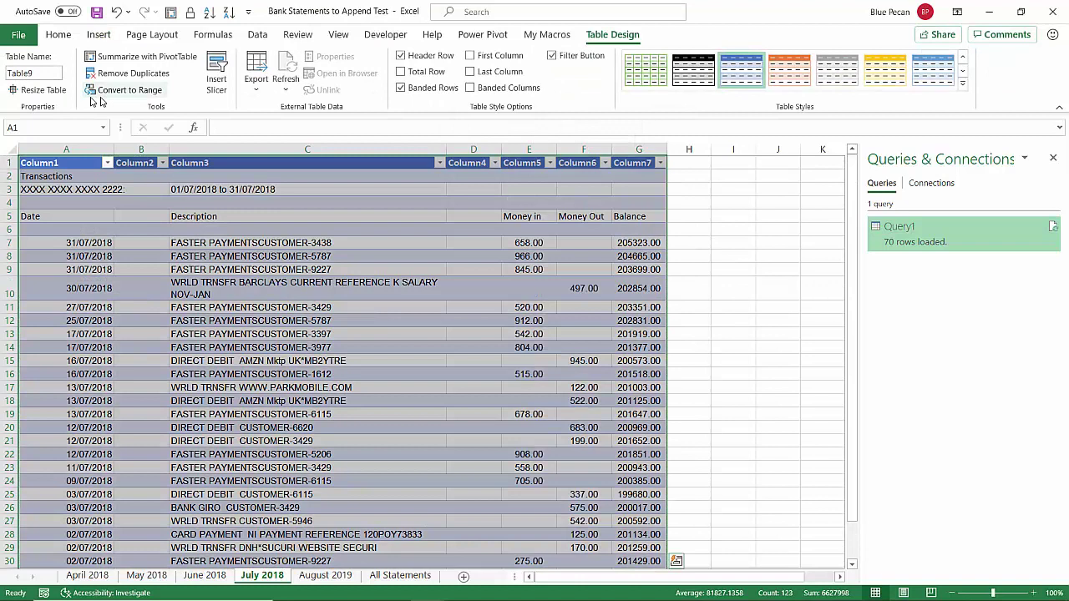
pyautogui.click(40, 73)
pyautogui.write('Ju')
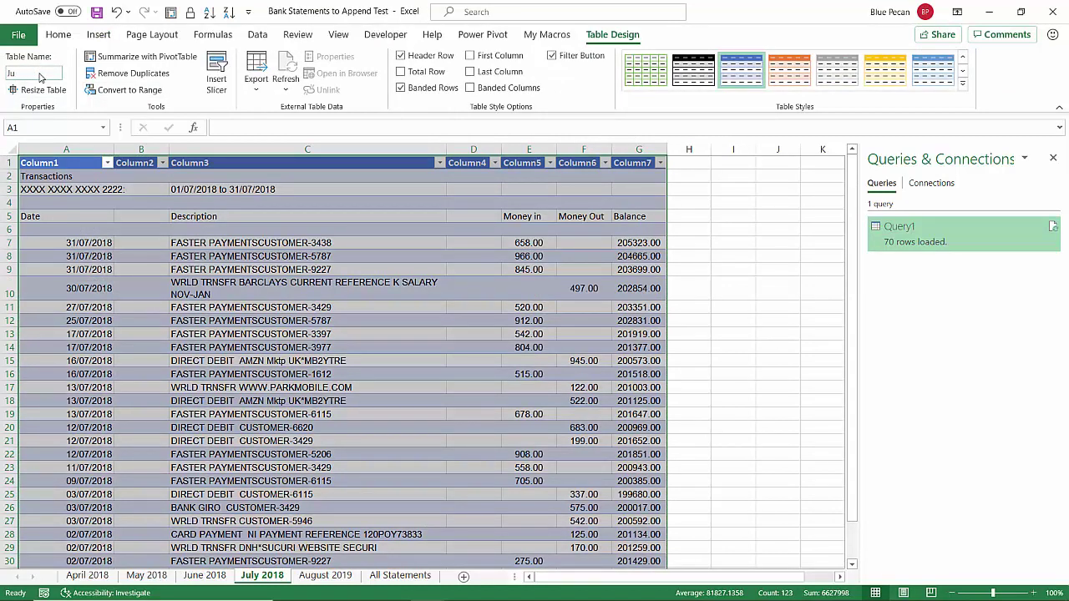
pyautogui.write('l')
pyautogui.click(324, 576)
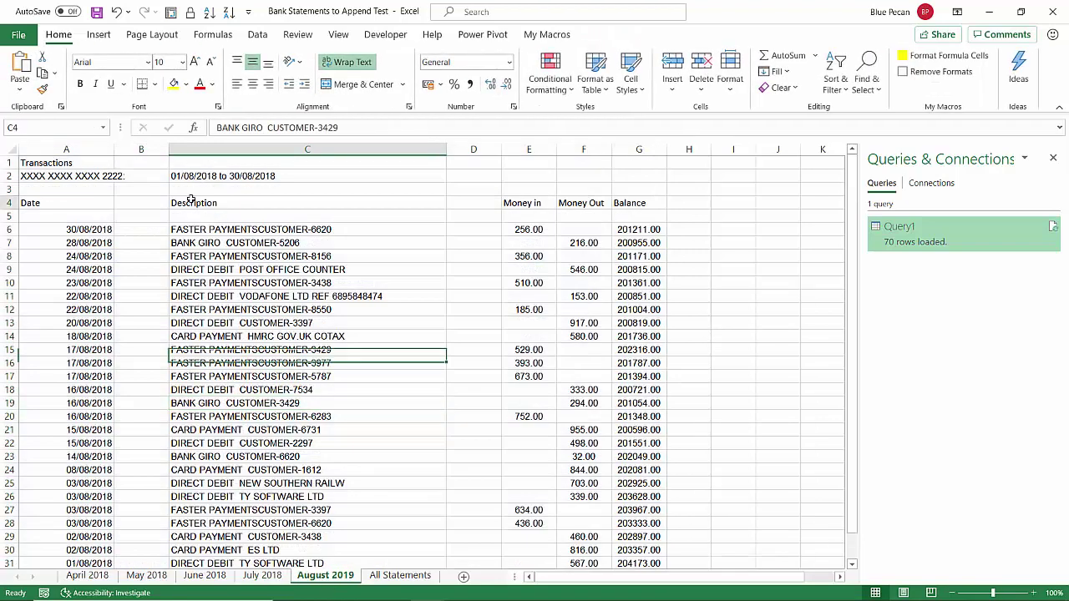
# Step: Convert the August 2019 range A1:H31 into a table named Aug
pyautogui.click(186, 200)
pyautogui.moveTo(83, 162); pyautogui.dragTo(617, 536)
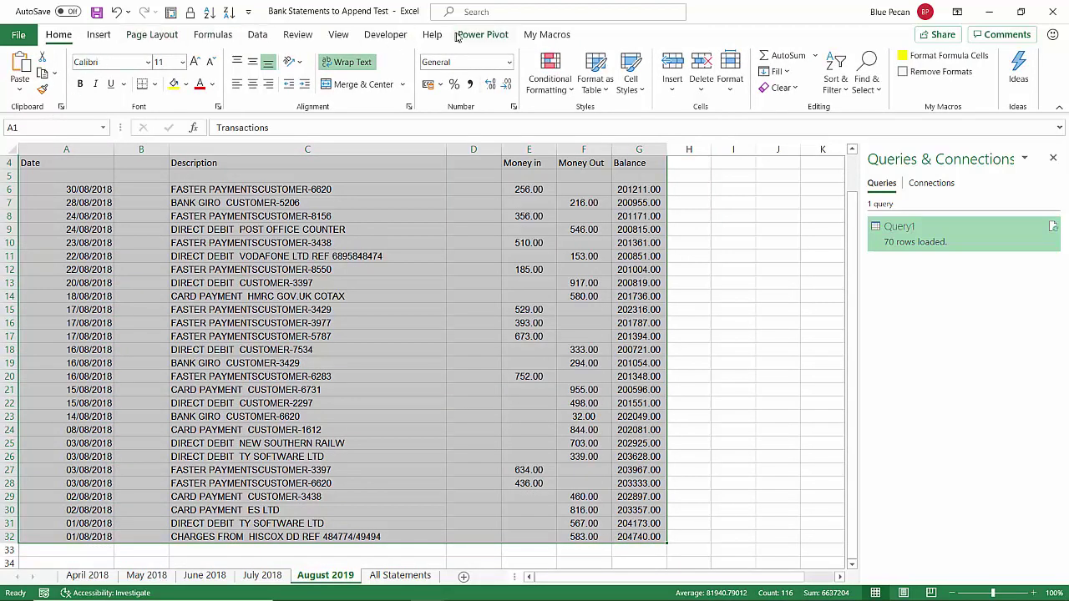
pyautogui.click(99, 34)
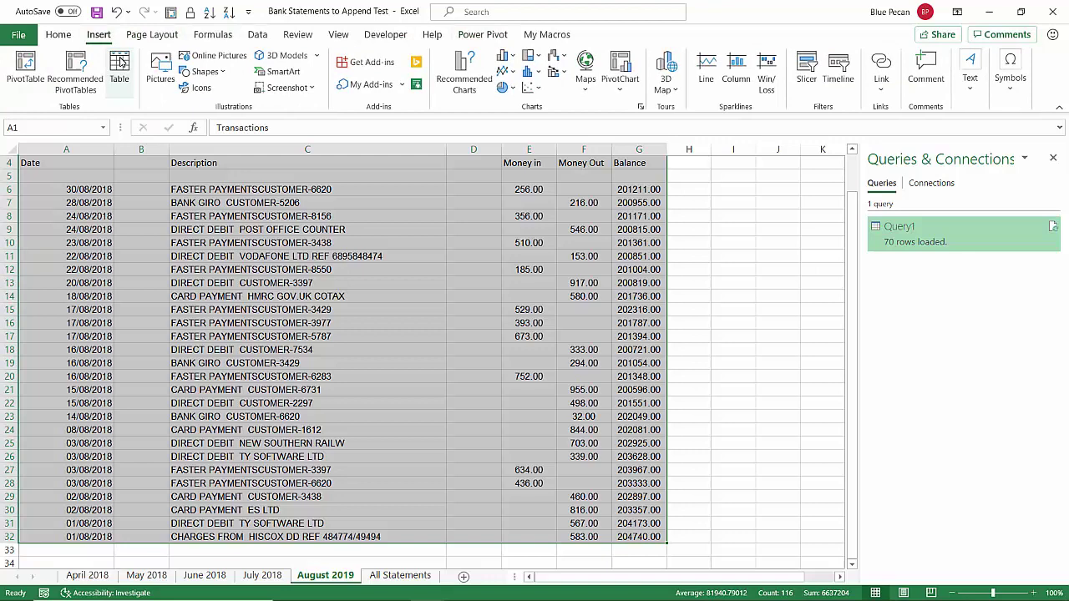
pyautogui.click(120, 71)
pyautogui.click(529, 197)
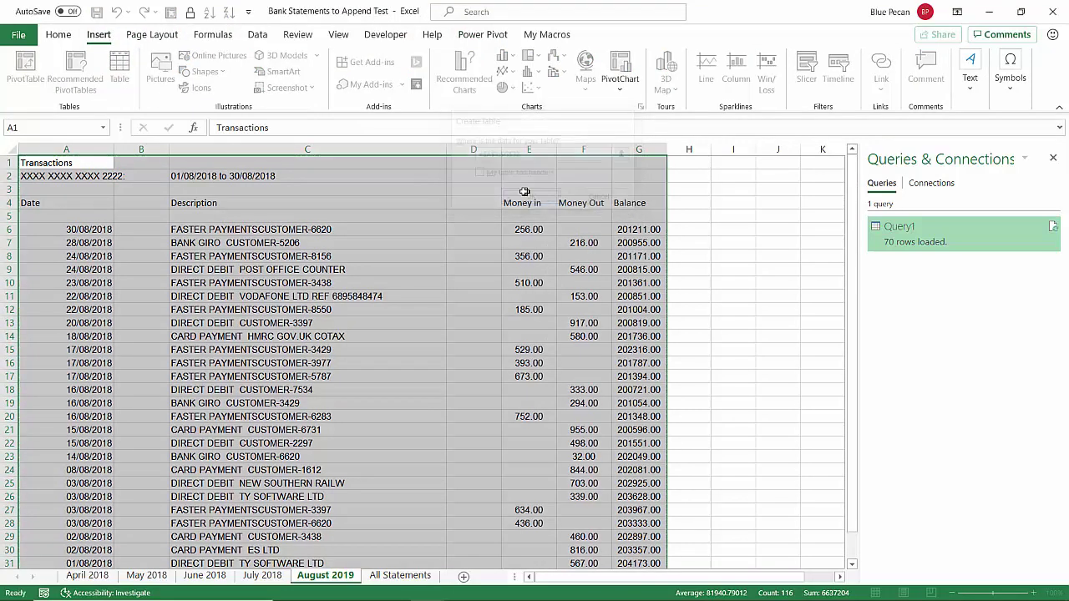
pyautogui.click(45, 74)
pyautogui.write('Aug')
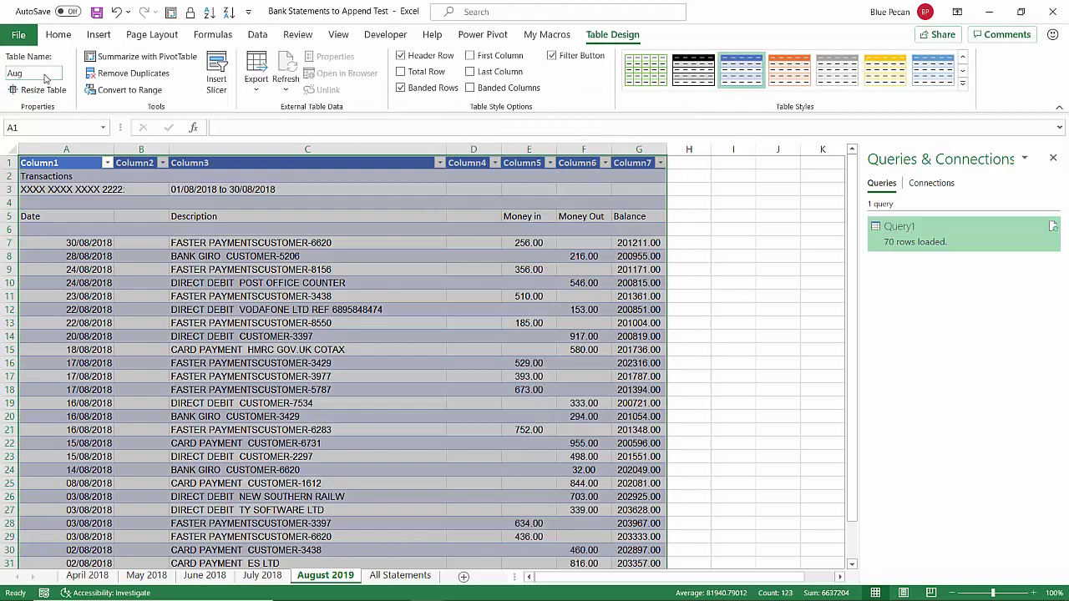
pyautogui.press('Return')
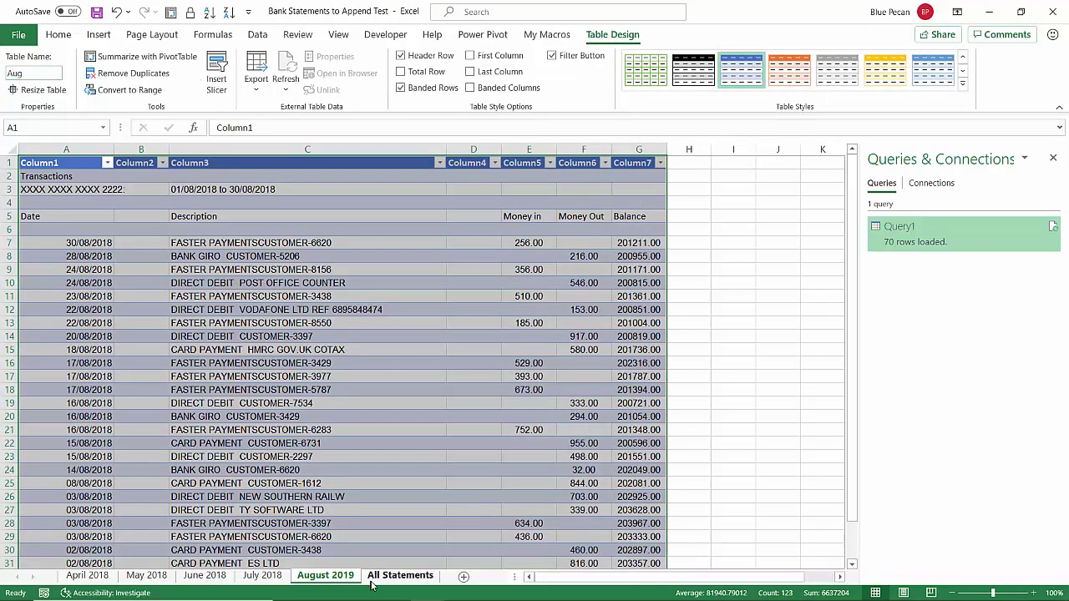
pyautogui.click(399, 576)
# Step: Refresh Query1 so All Statements loads 124 rows, then scroll down to check the August rows
pyautogui.click(283, 243)
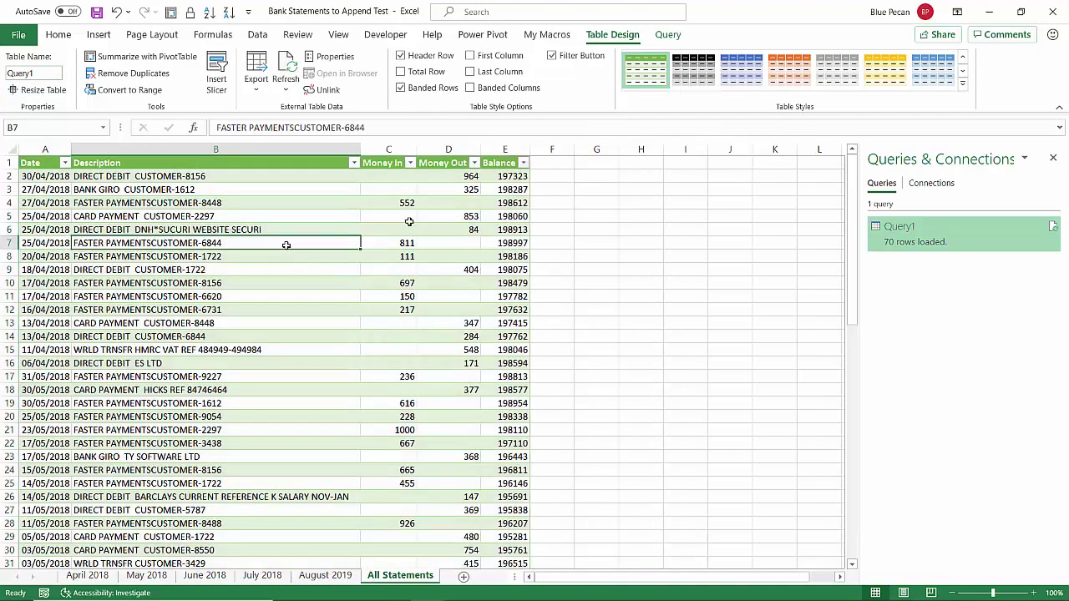
pyautogui.click(1055, 229)
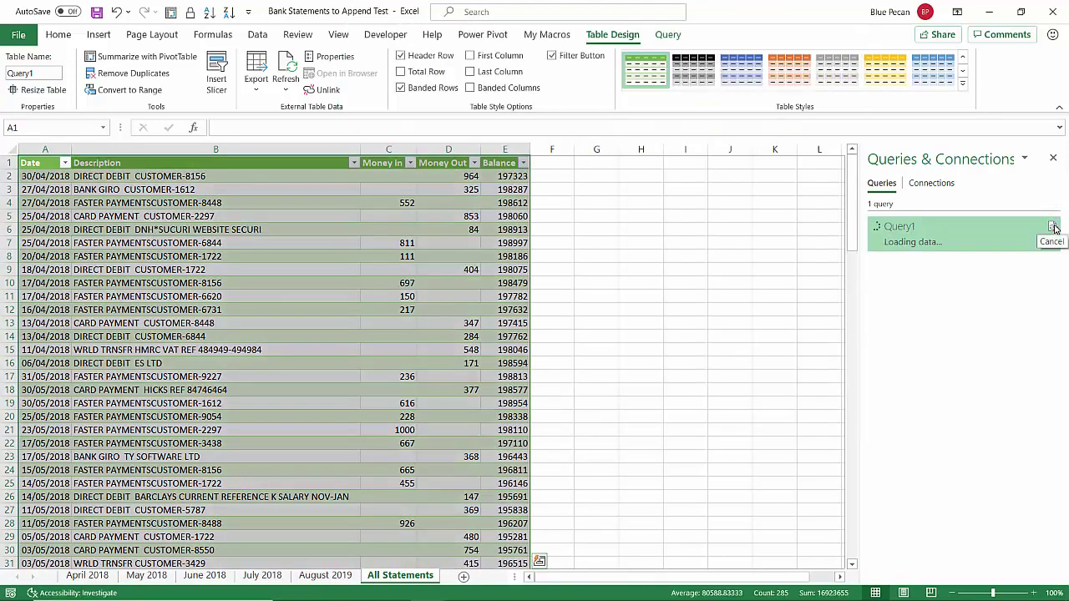
pyautogui.click(668, 469)
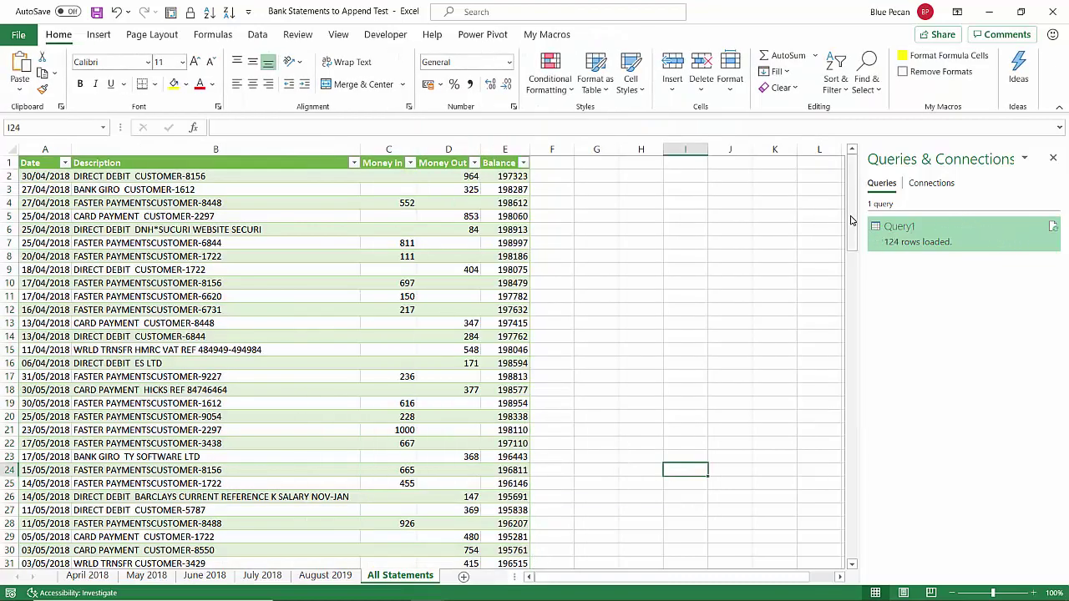
pyautogui.moveTo(851, 220); pyautogui.dragTo(878, 561)
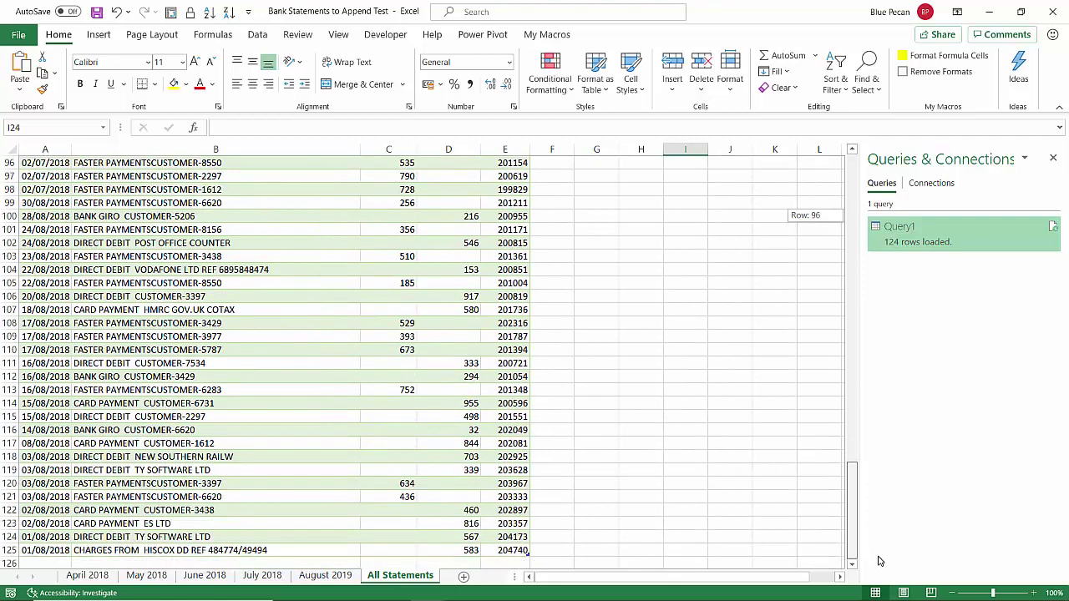
pyautogui.moveTo(878, 560); pyautogui.dragTo(877, 560)
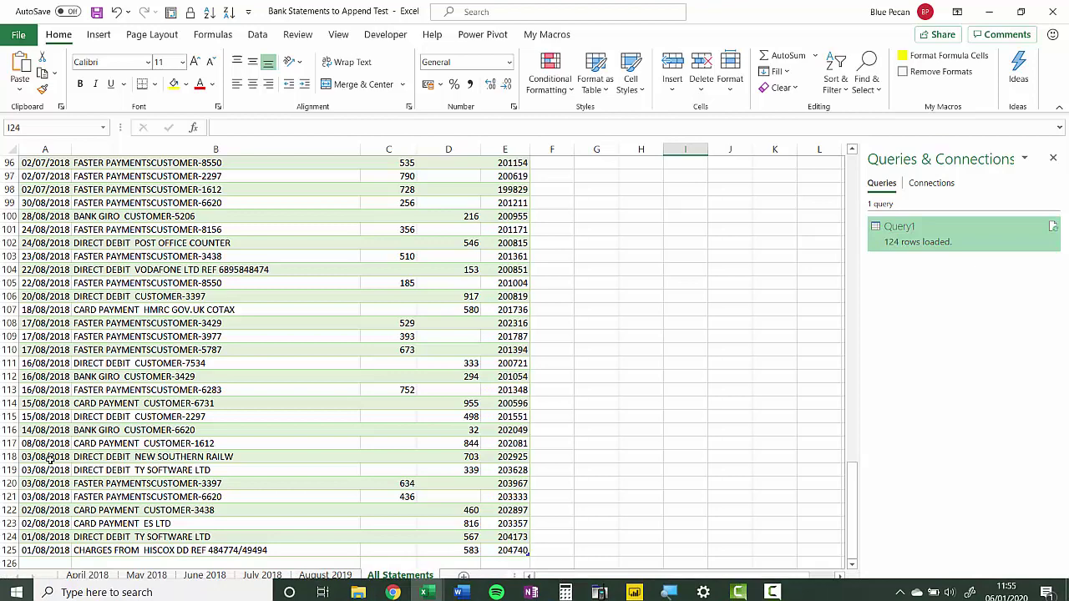
# Step: Add an April 2018 row 22 dated 11/04/2018, described TEST TRANS, with 800 Money Out
pyautogui.click(80, 576)
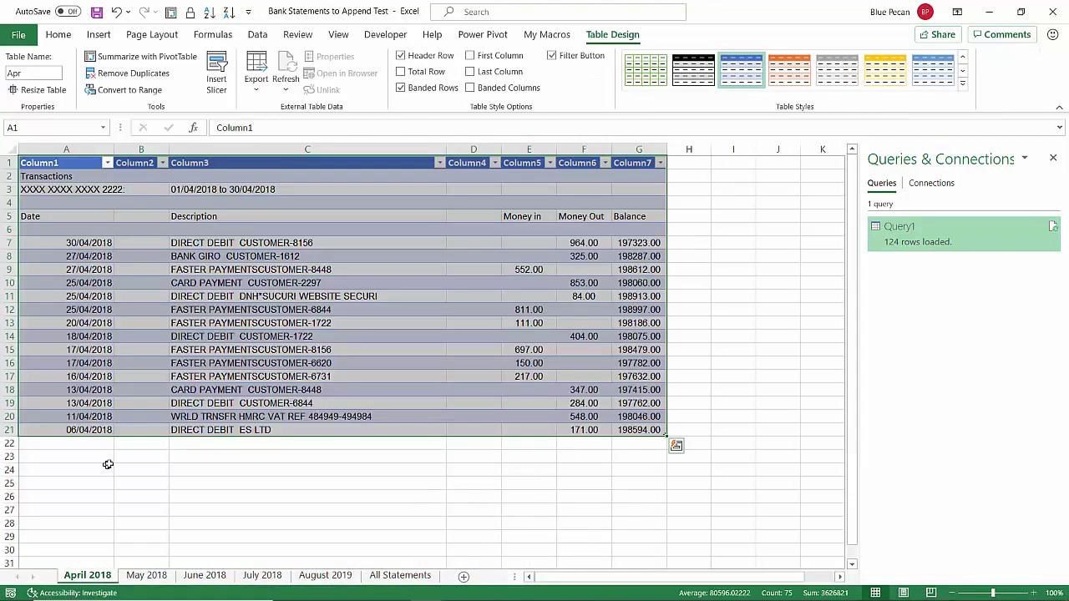
pyautogui.click(76, 442)
pyautogui.write('11')
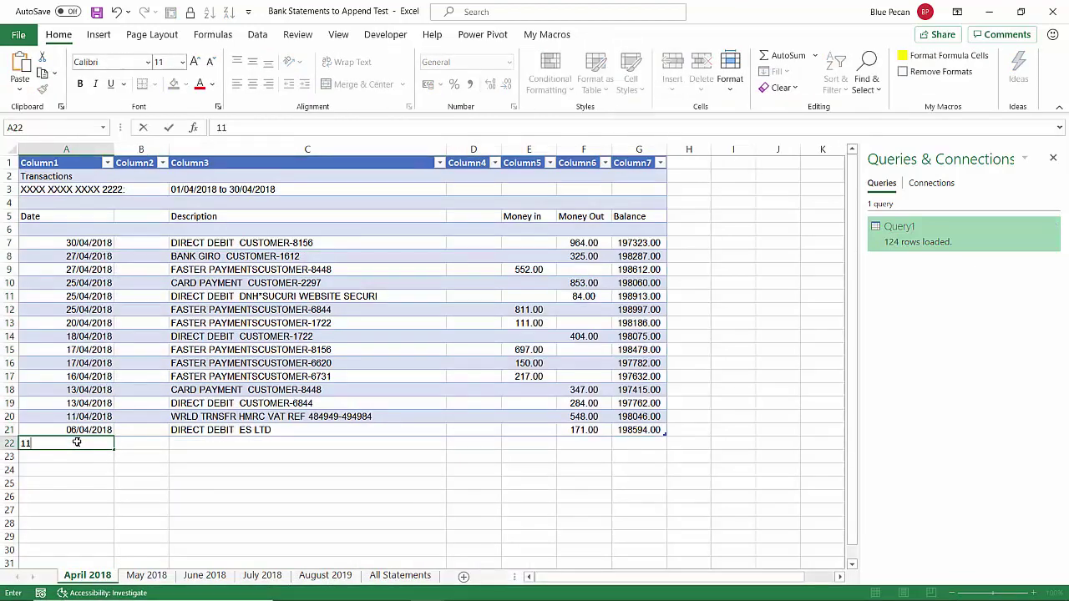
pyautogui.write('/04/2018')
pyautogui.press('Tab')
pyautogui.press('Tab')
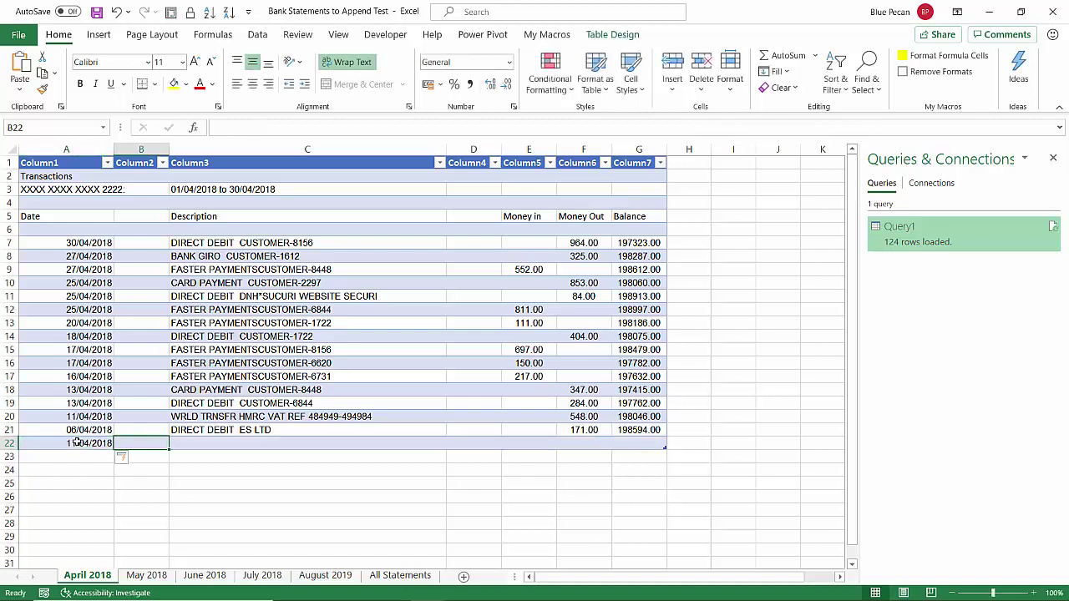
pyautogui.write('TEST')
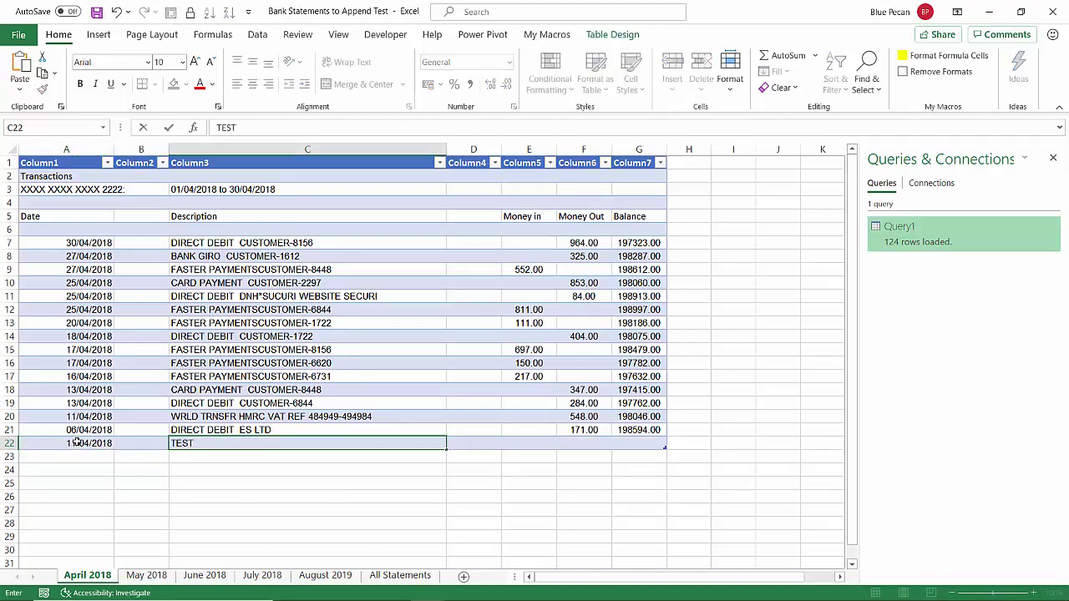
pyautogui.write(' TRANS')
pyautogui.press('Tab')
pyautogui.press('Tab')
pyautogui.press('Tab')
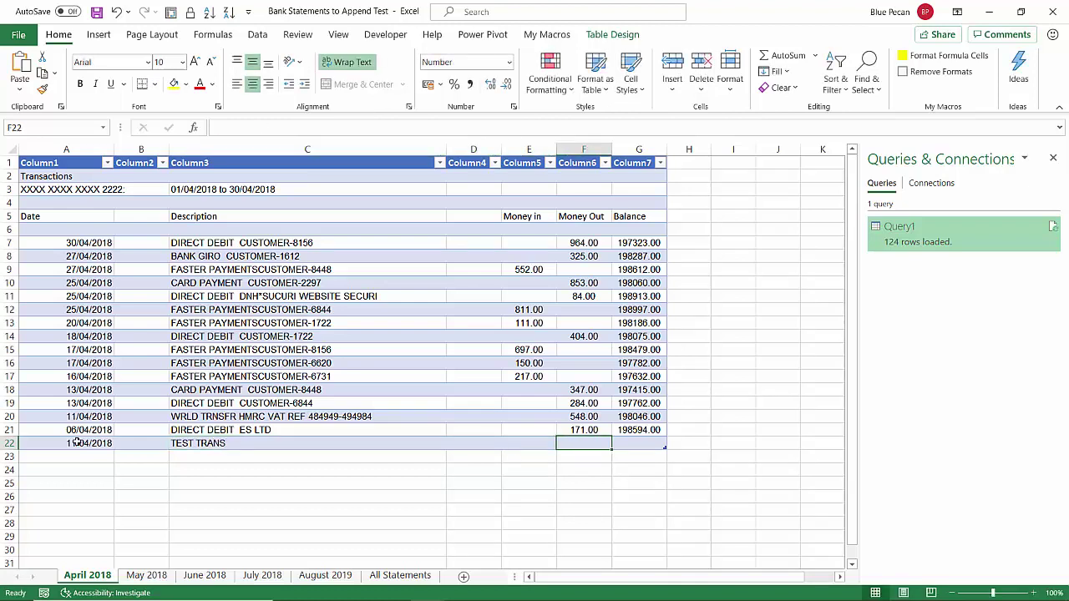
pyautogui.write('800')
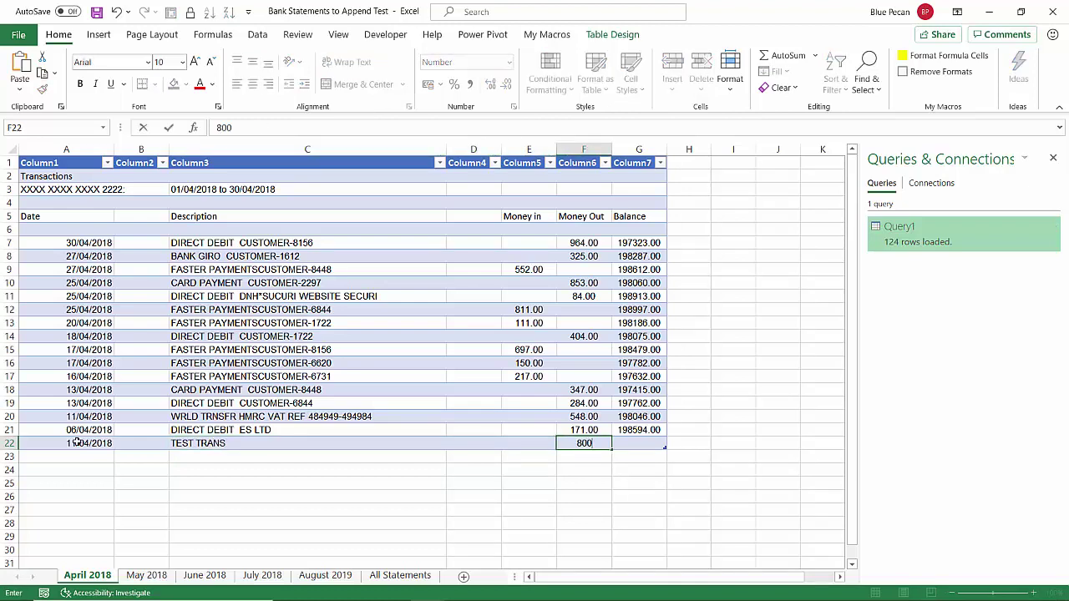
pyautogui.click(273, 466)
pyautogui.click(369, 576)
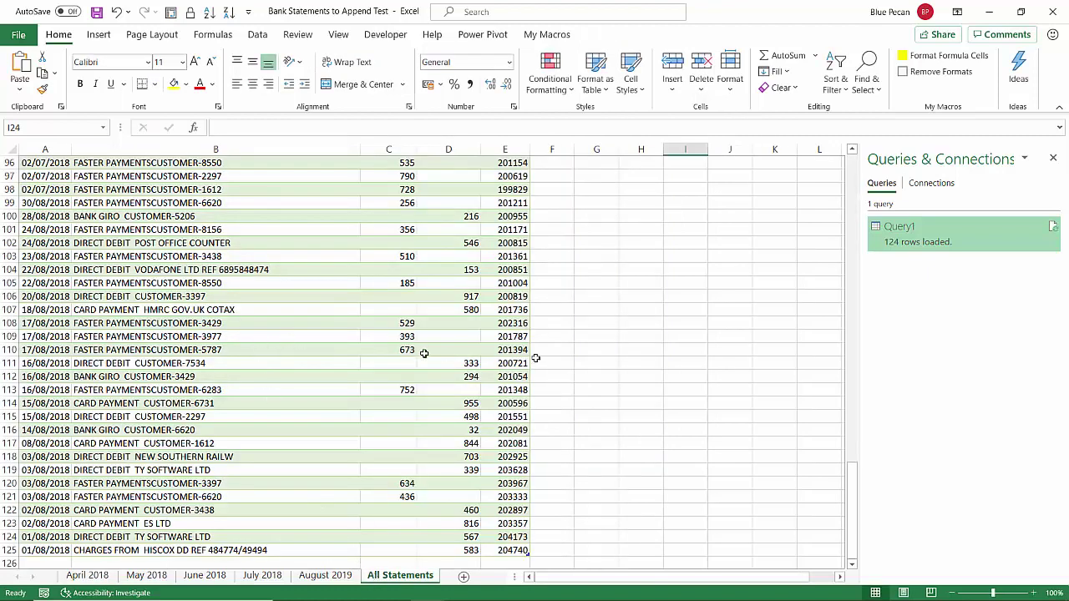
# Step: Refresh Query1 so All Statements loads 125 rows including the TEST TRANS entry
pyautogui.click(1053, 227)
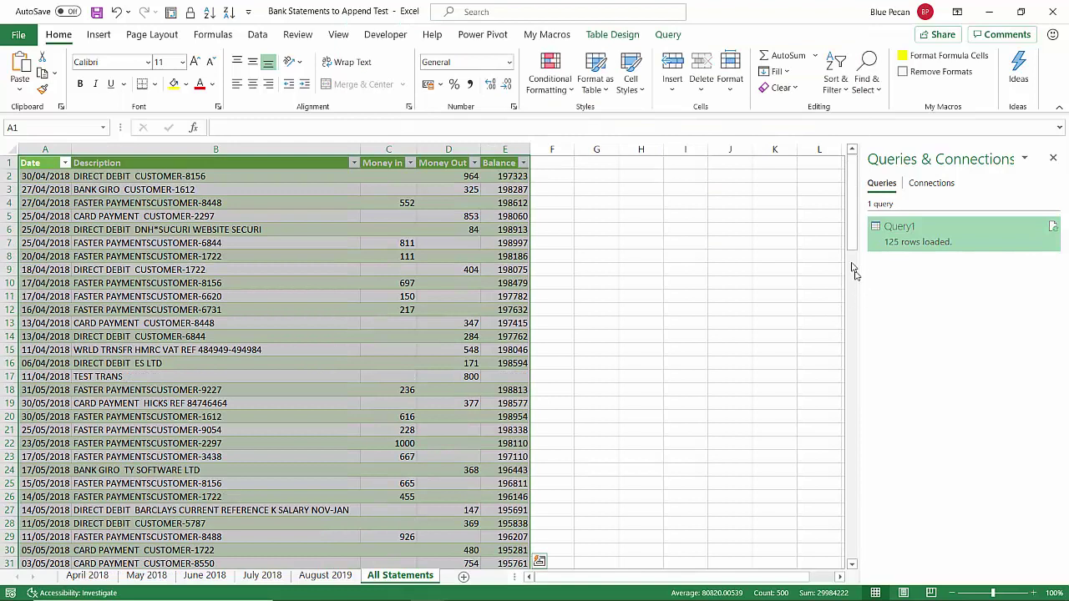